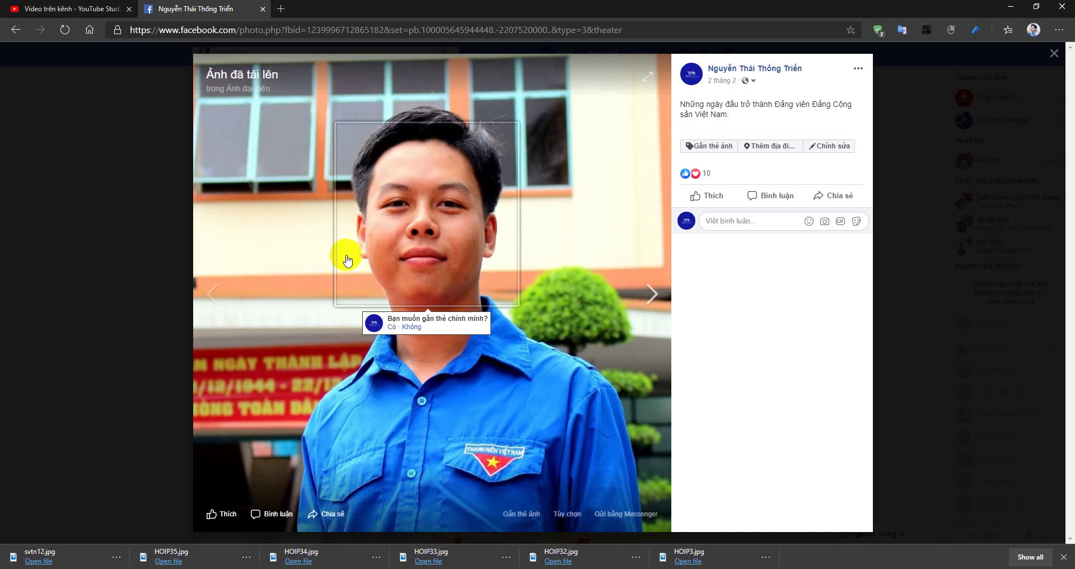
- Copy the portrait photo from Facebook into the CorelDRAW document and scale it to about 209 mm wide on the page
right_click(305, 239)
left_click(347, 284)
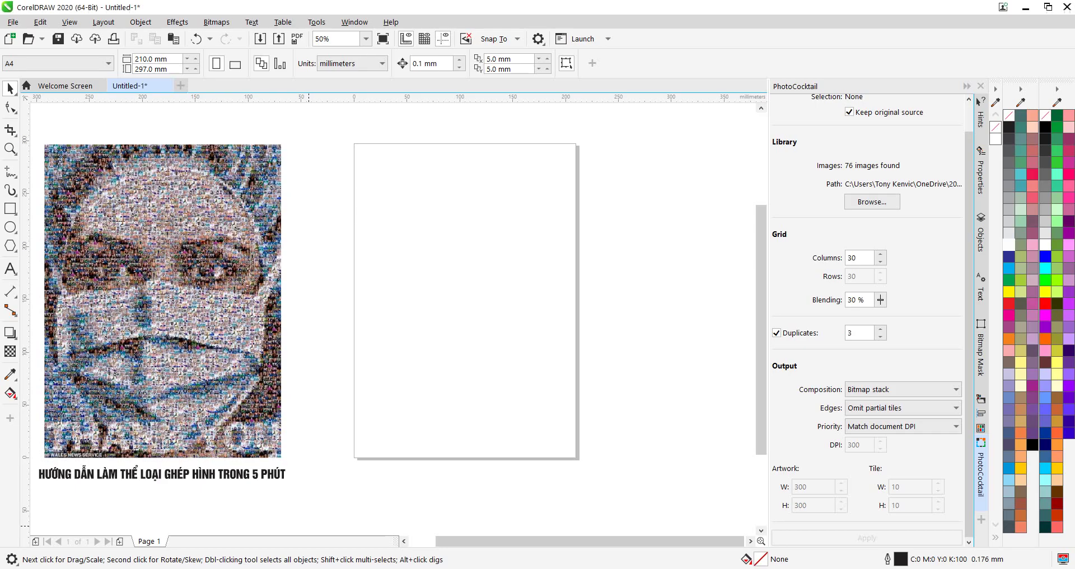
right_click(421, 218)
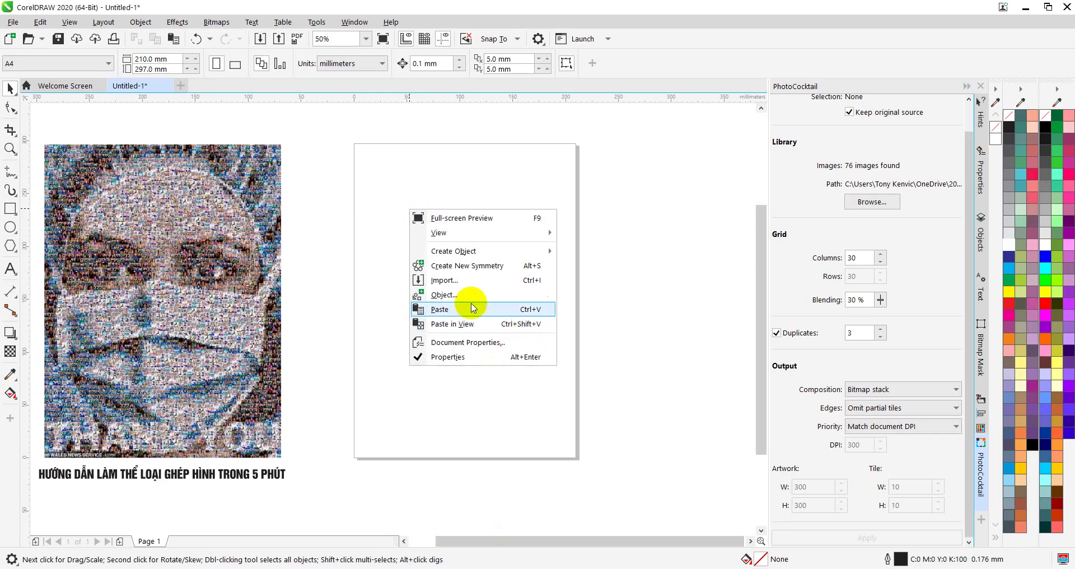
left_click(471, 307)
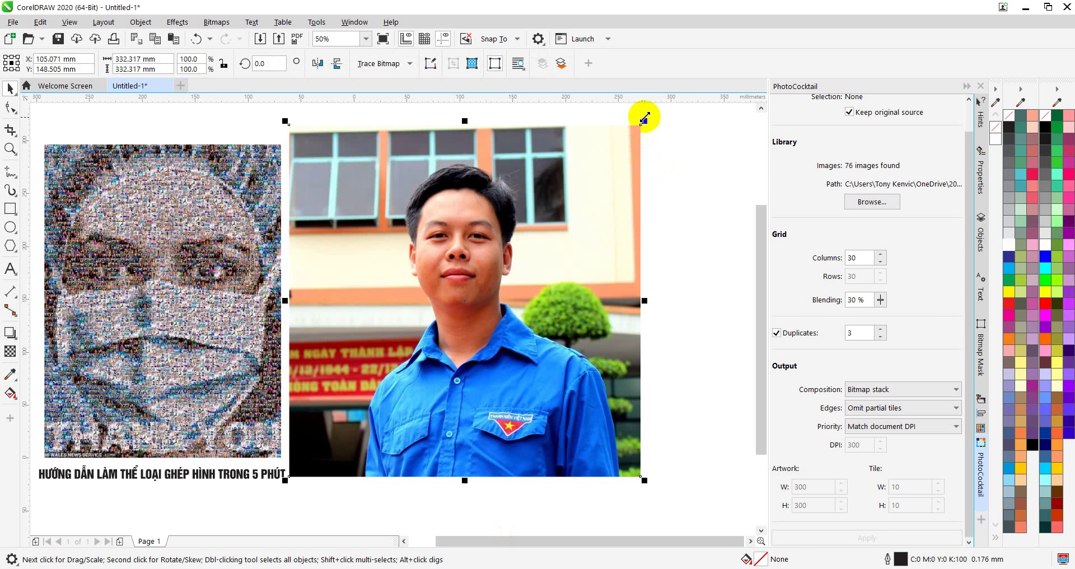
left_click_drag(645, 121, 514, 215)
left_click_drag(407, 304, 469, 240)
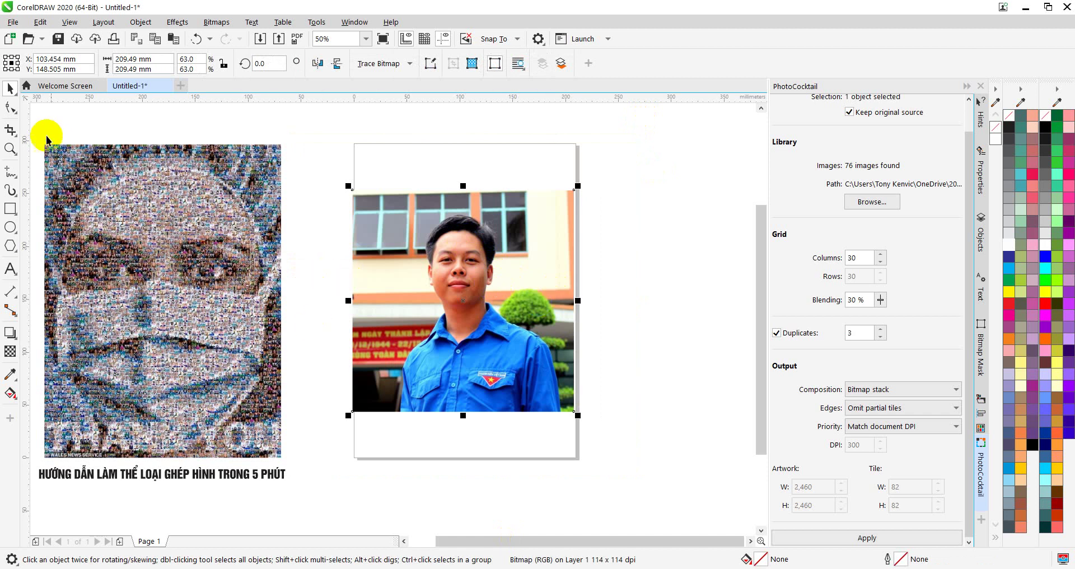
- Crop the portrait to about 131 x 183 mm around the person and shift it slightly upward on the page
left_click(10, 129)
left_click_drag(397, 213, 476, 290)
left_click_drag(516, 331, 535, 387)
left_click_drag(469, 387, 468, 411)
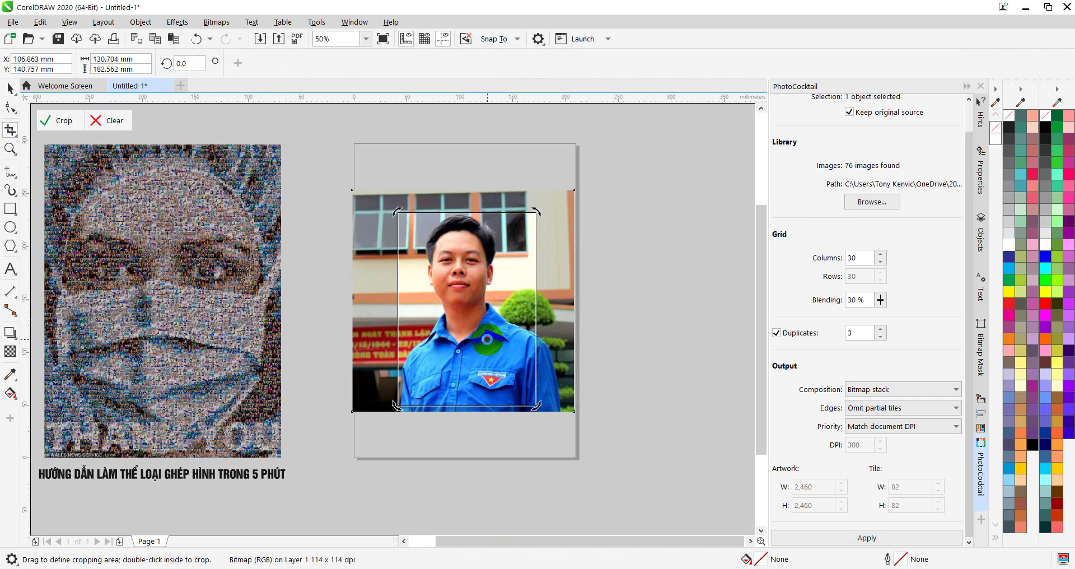
double_click(487, 341)
left_click(10, 88)
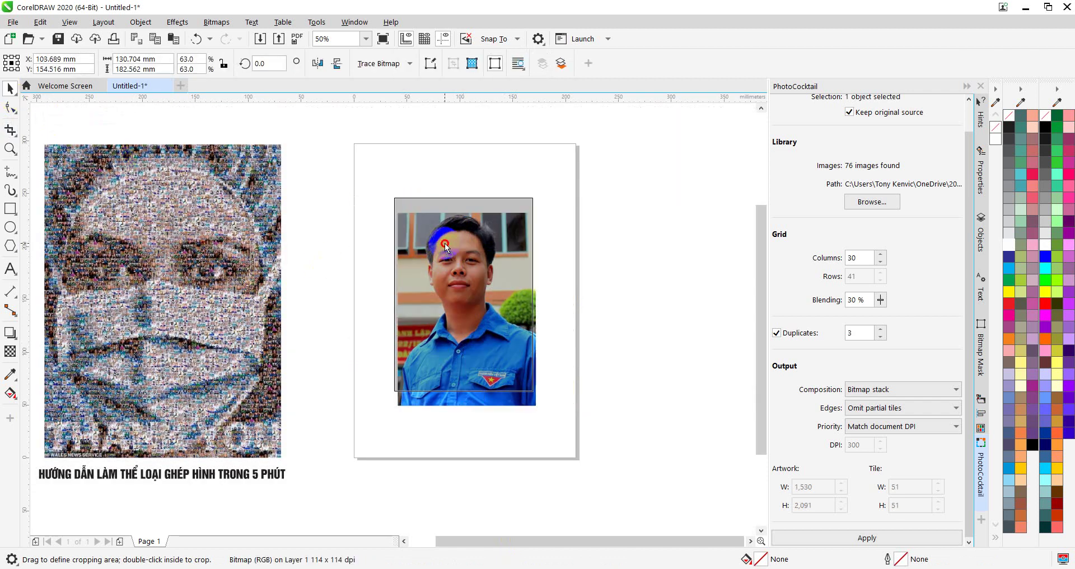
left_click(586, 295)
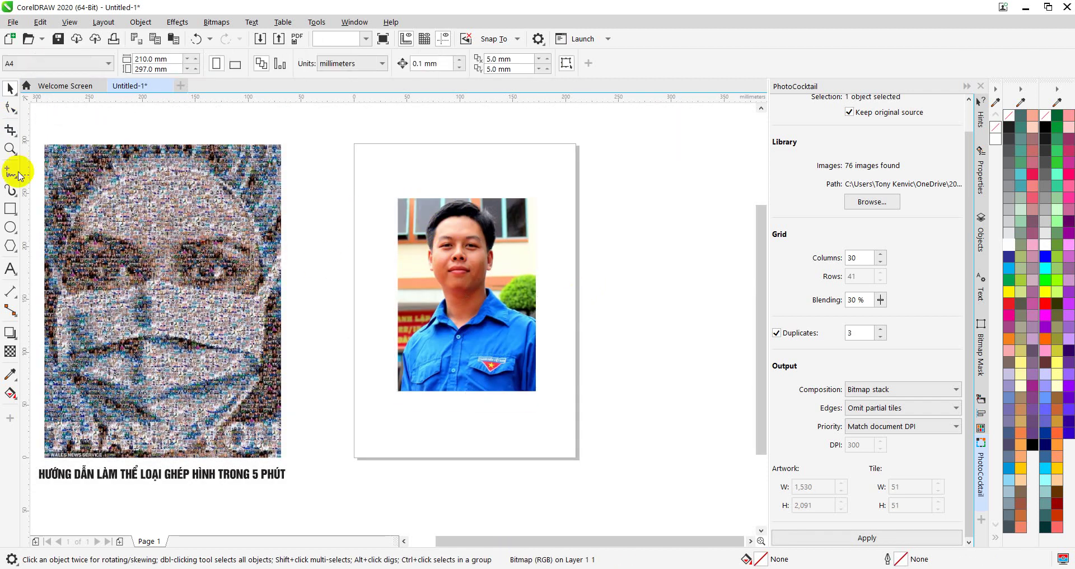
left_click(445, 266)
left_click(585, 249)
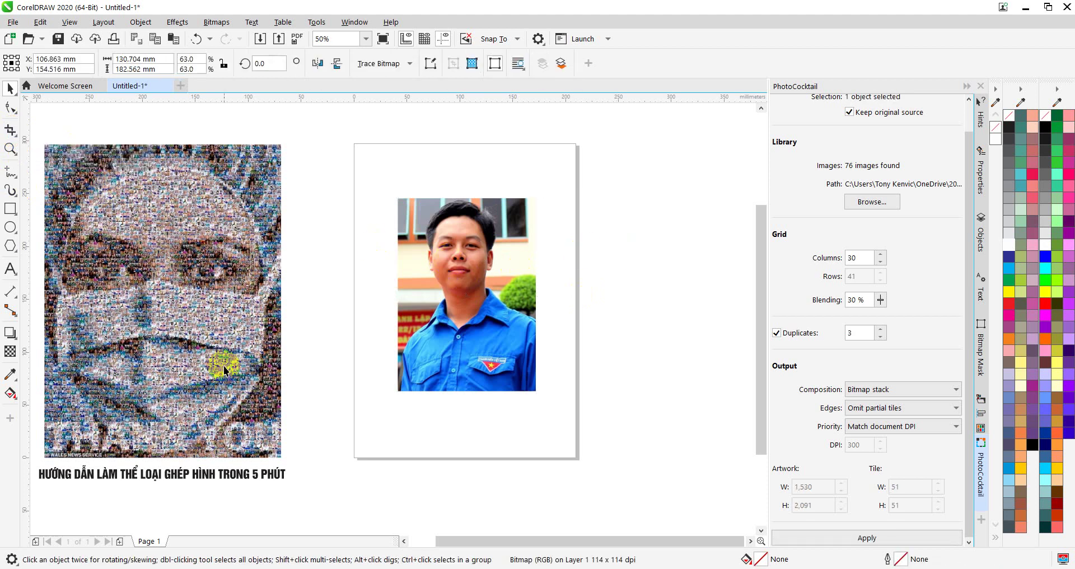
- Add the artistic text "THANK YOU" over the lower part of the portrait and set its font to UTM Helvetins
left_click(10, 269)
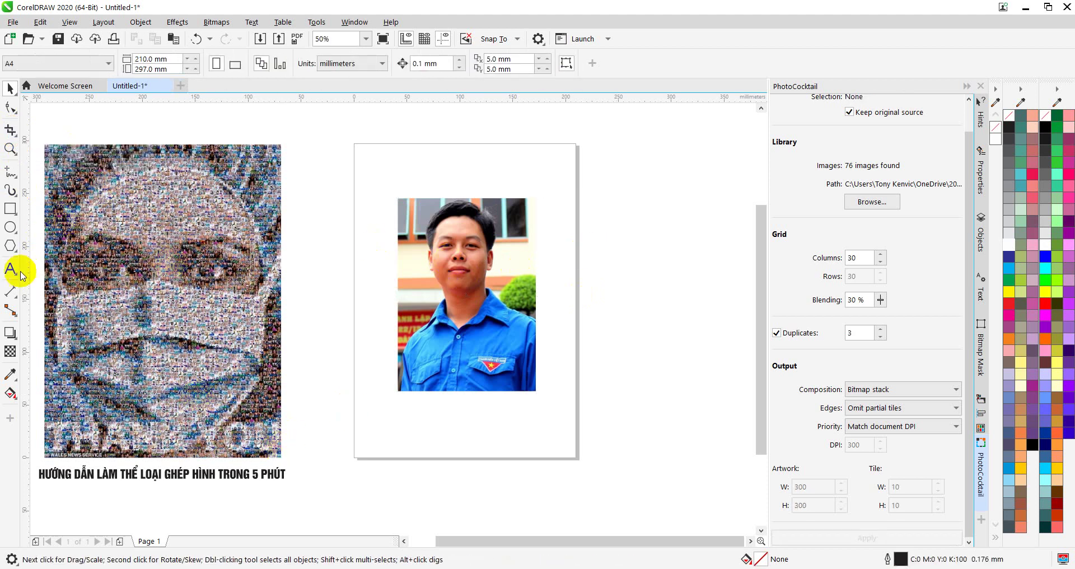
left_click(462, 389)
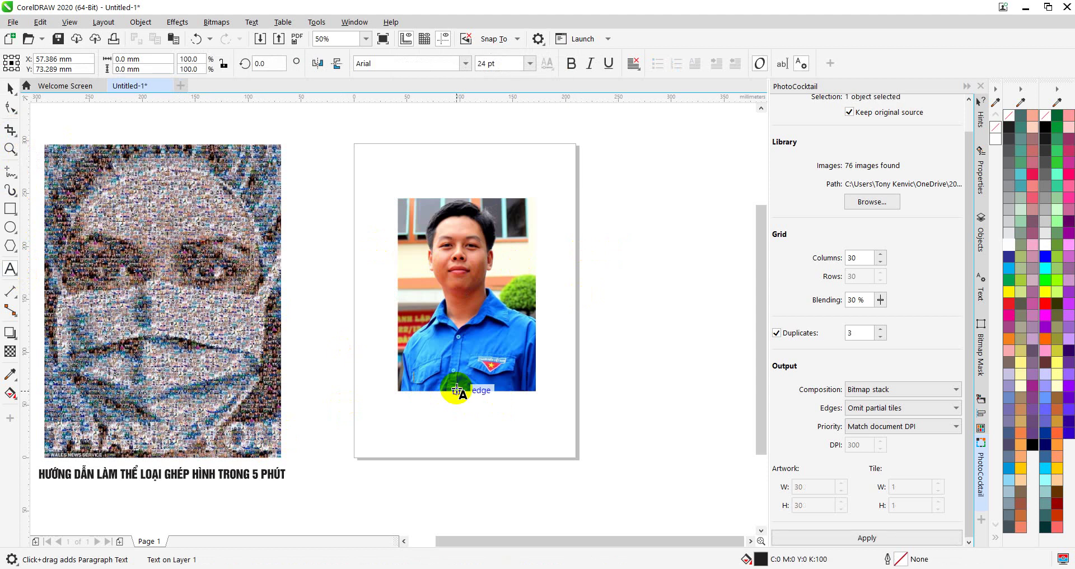
type("Th")
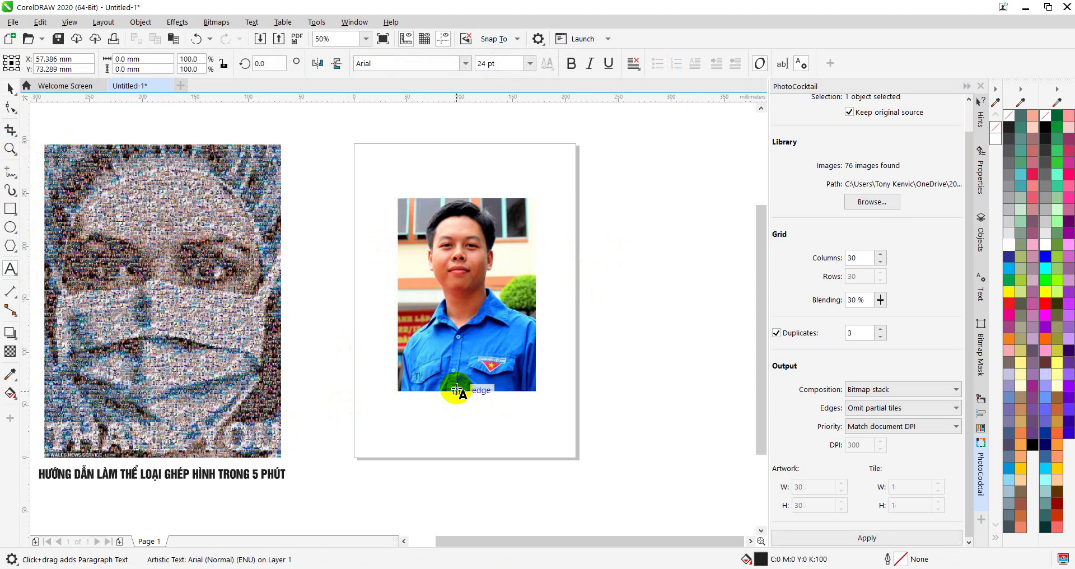
type("ANK YOU")
left_click(444, 378)
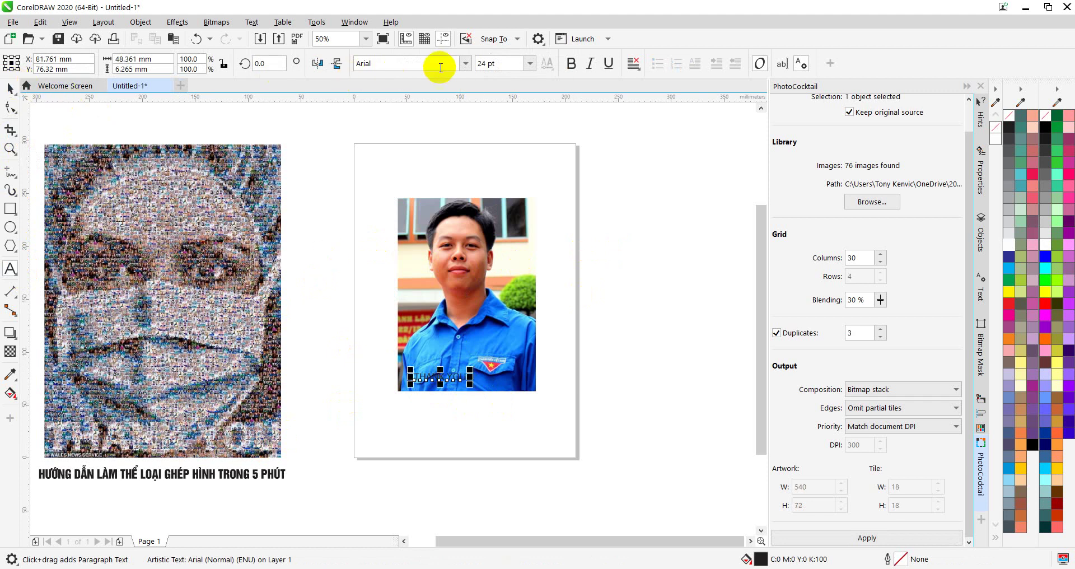
left_click(466, 64)
left_click(448, 104)
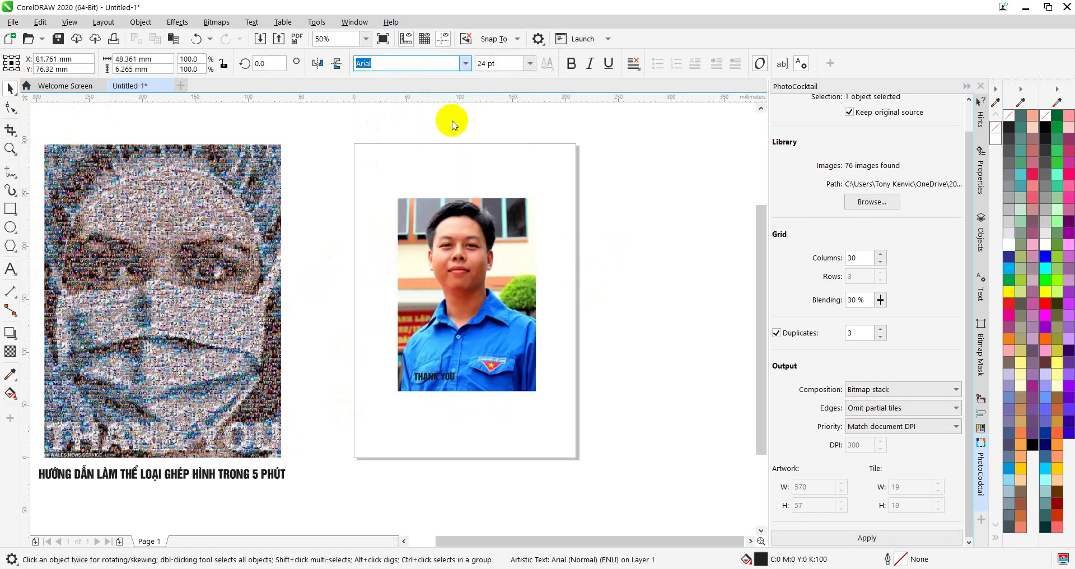
- Enlarge the THANK YOU text to about 104 mm wide across the portrait's lower edge and fill it white
left_click_drag(459, 369, 532, 321)
left_click_drag(507, 373, 502, 376)
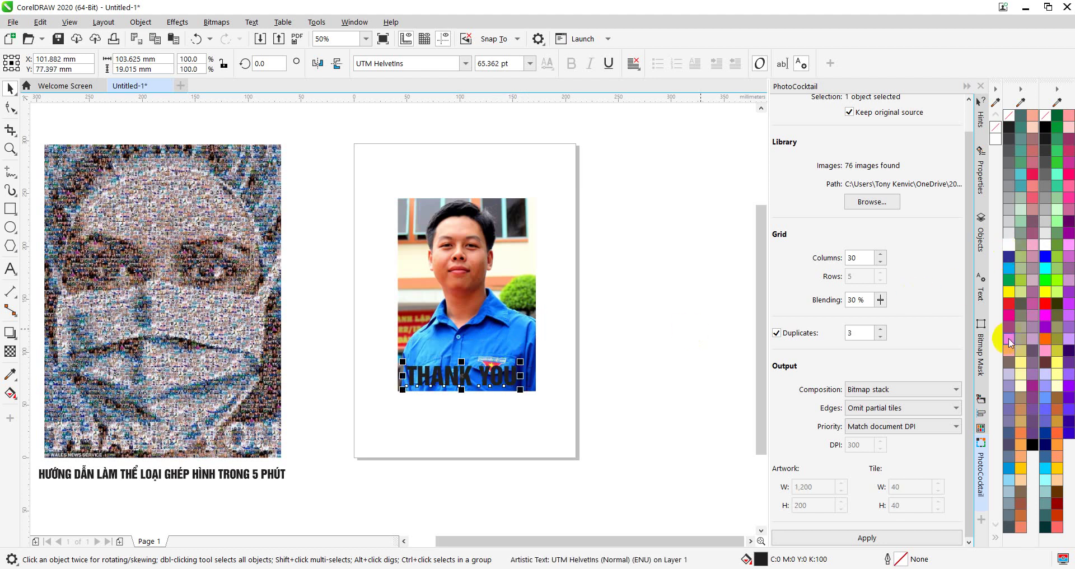
left_click(1008, 244)
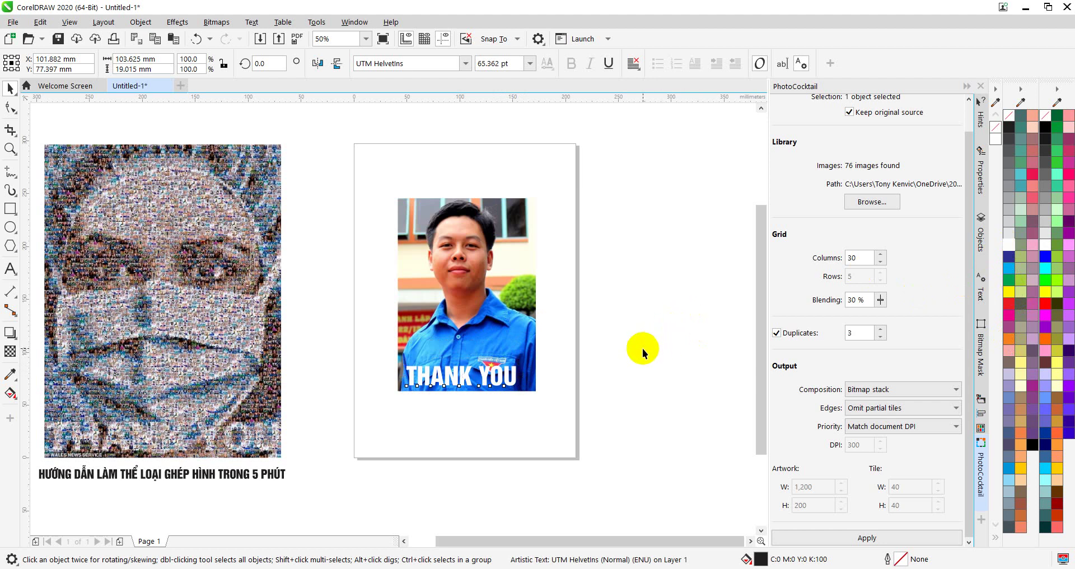
- Convert the portrait and the THANK YOU text together into one 100 dpi, RGB Color (24-bit) bitmap with anti-aliasing and transparent background
left_click(507, 325, "shift")
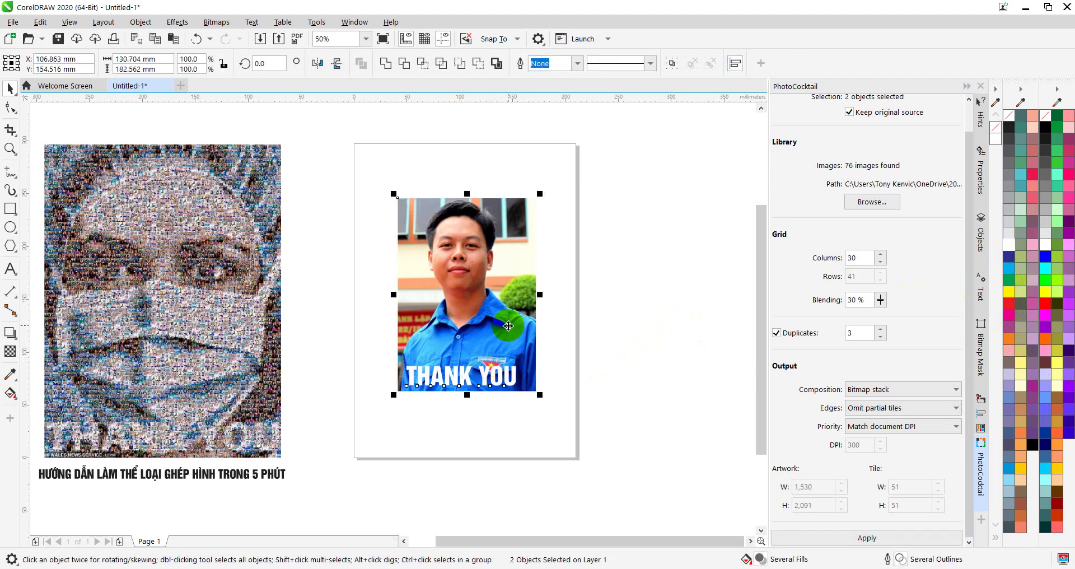
left_click_drag(596, 180, 372, 422)
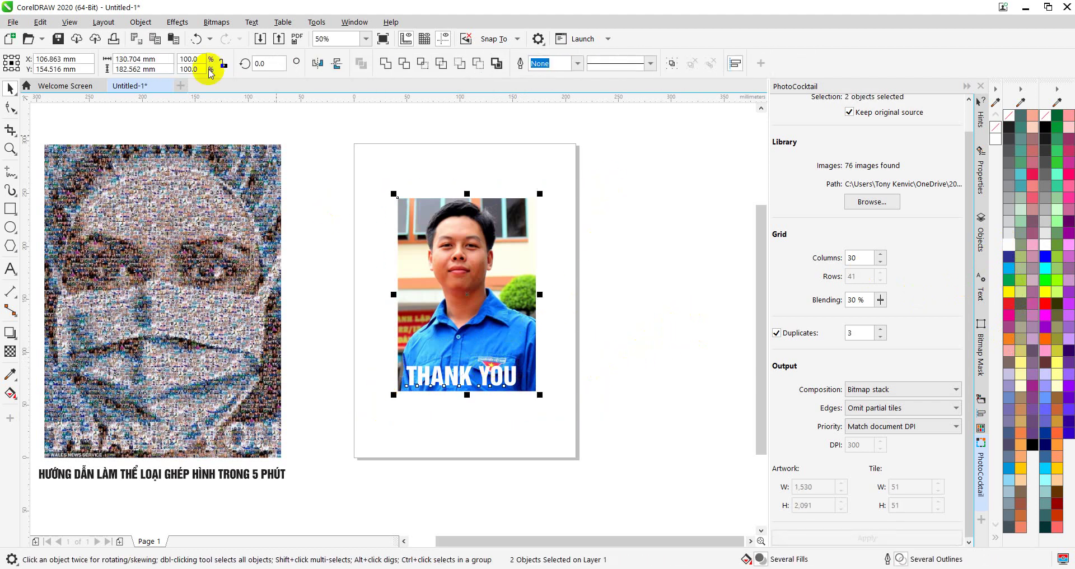
left_click(216, 22)
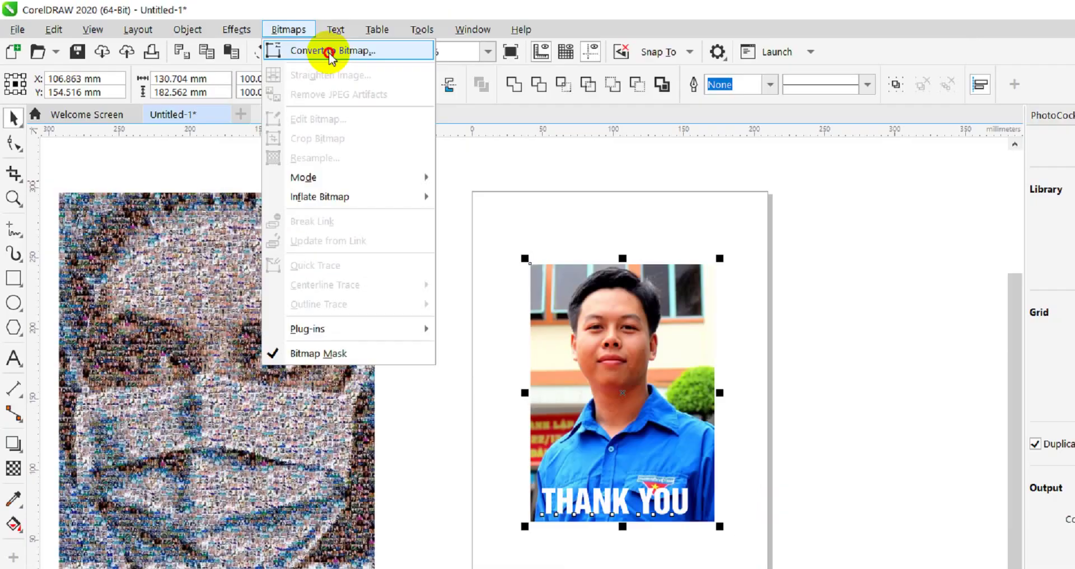
left_click(477, 77)
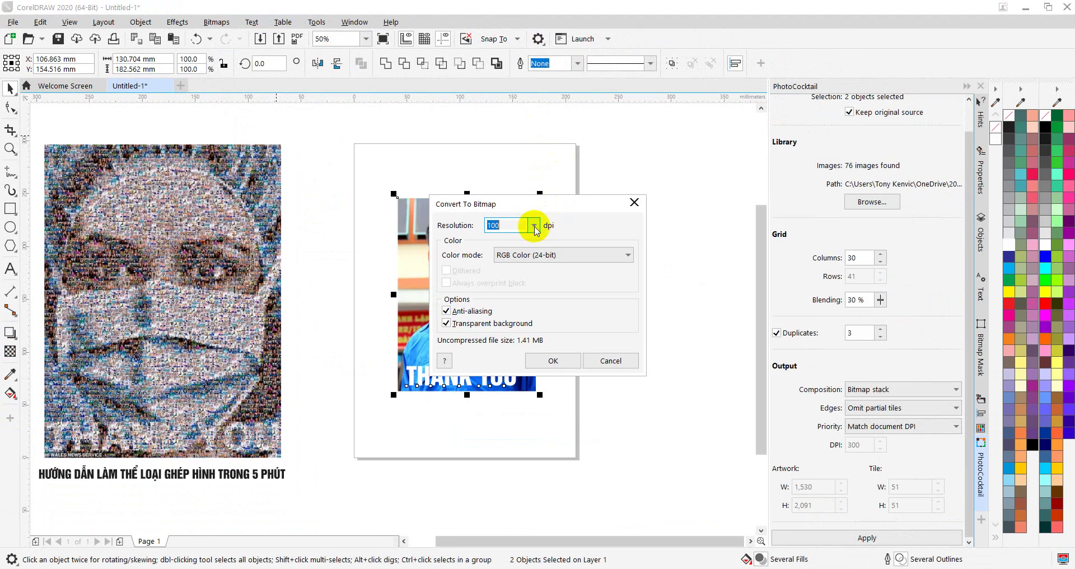
left_click(534, 226)
left_click(595, 220)
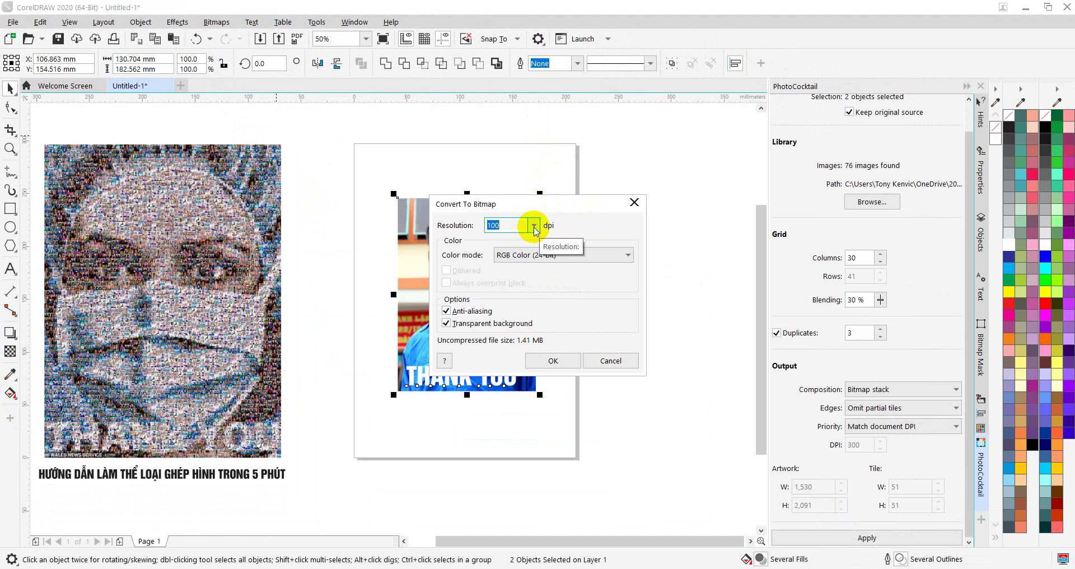
left_click(538, 255)
left_click(539, 256)
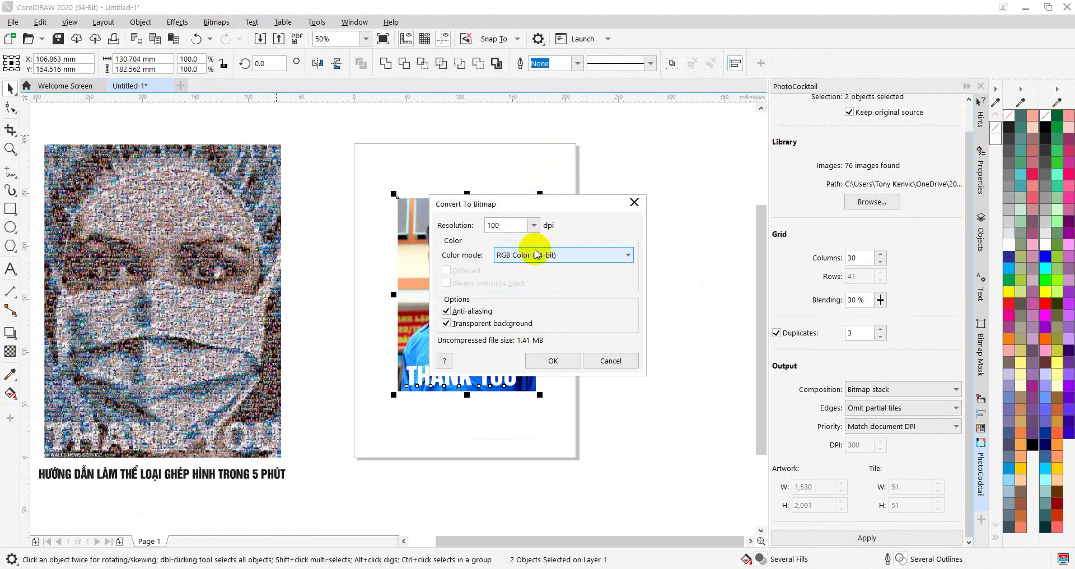
left_click(551, 360)
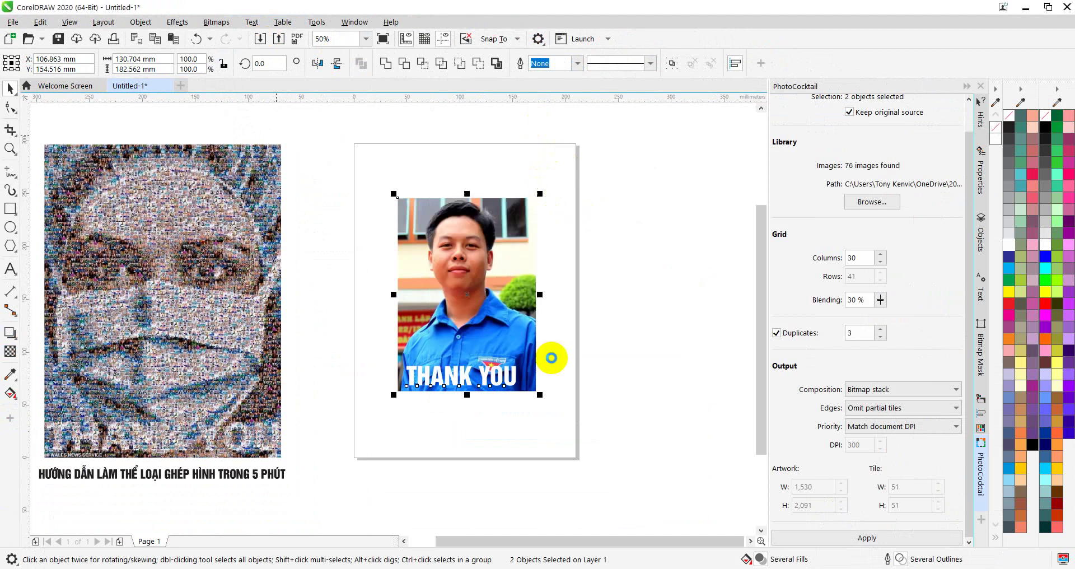
left_click(627, 304)
- Move the merged bitmap as a test and undo the move
left_click_drag(483, 255, 390, 404)
key("ctrl+z")
left_click(592, 305)
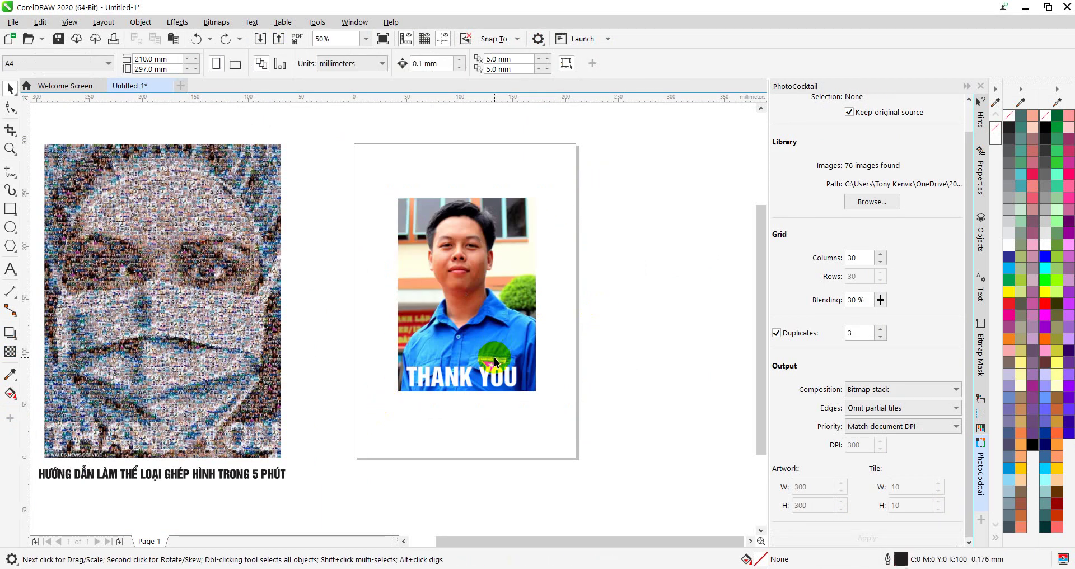
left_click(535, 343)
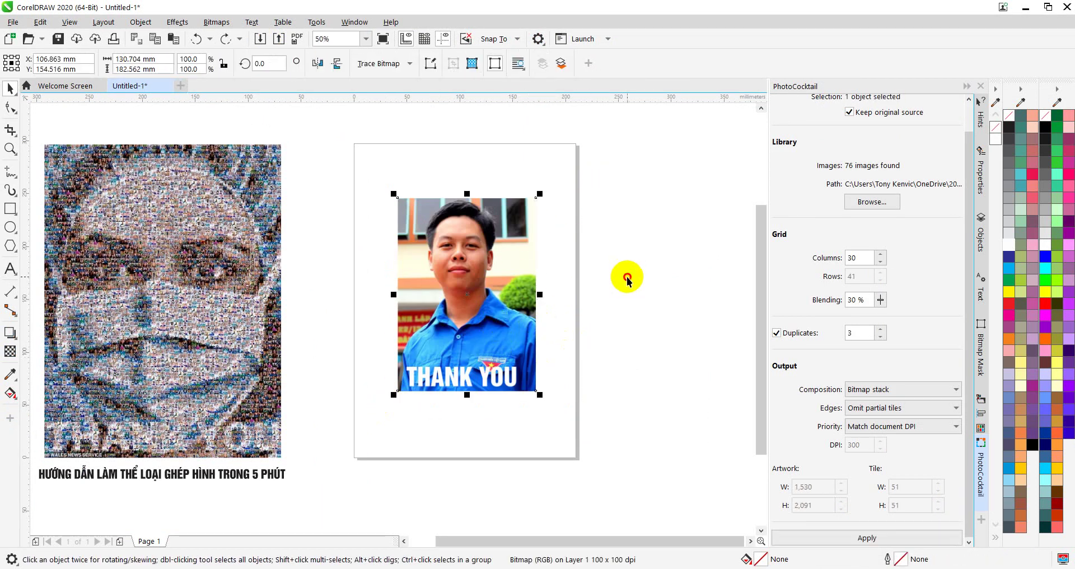
left_click(583, 224)
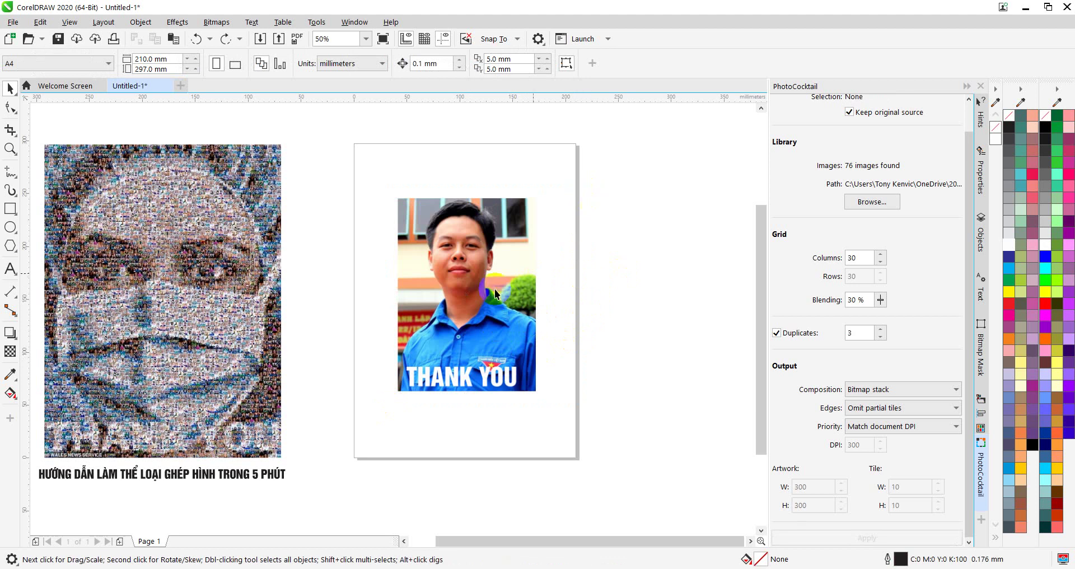
left_click(521, 262)
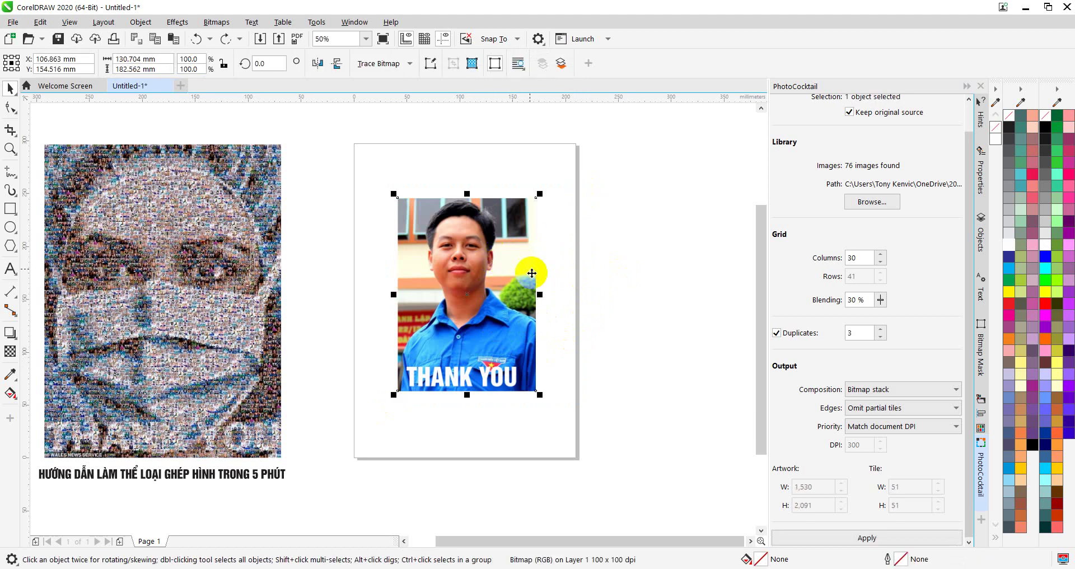
left_click(587, 333)
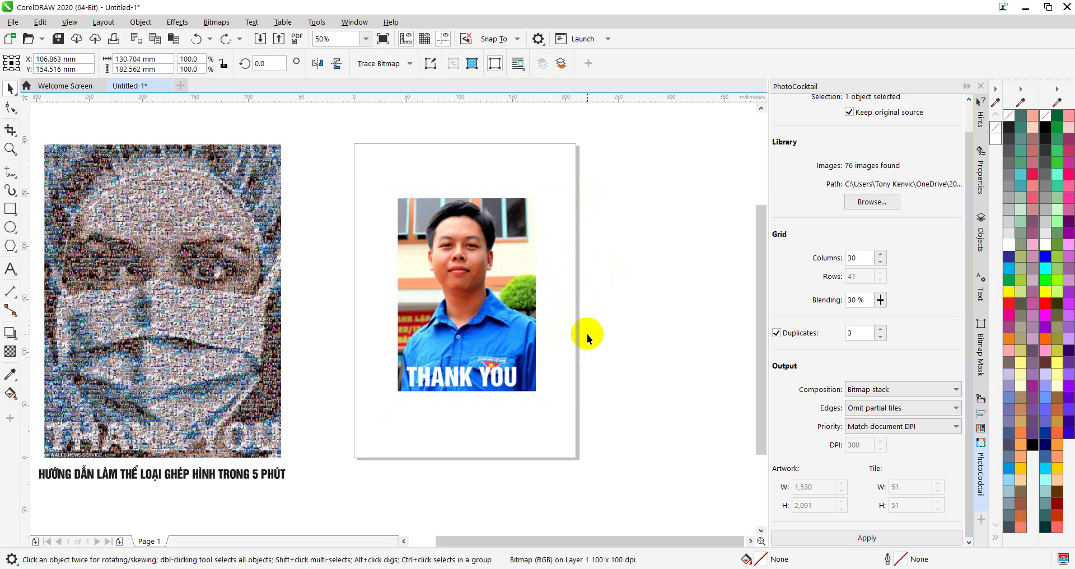
left_click(499, 290)
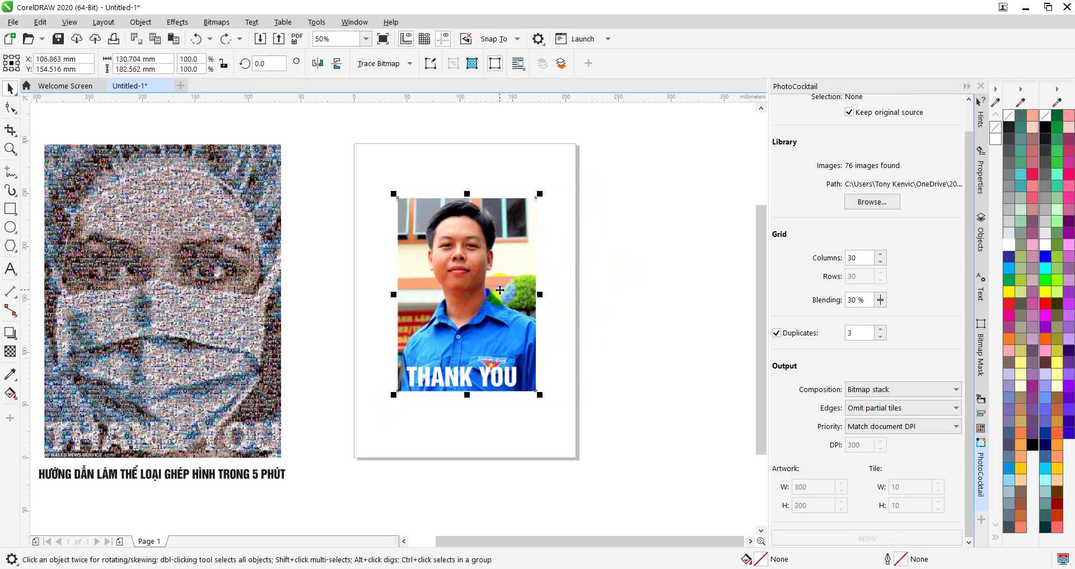
left_click(341, 175)
- Locate PhotoCocktail among the effects and in the list of available dockers, and show its settings
left_click(178, 22)
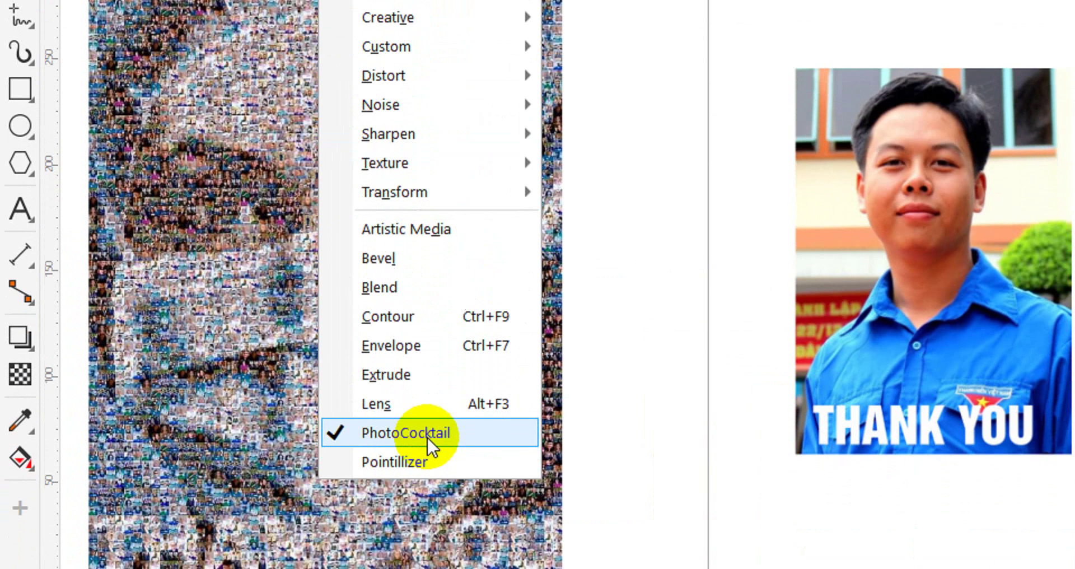
left_click(624, 360)
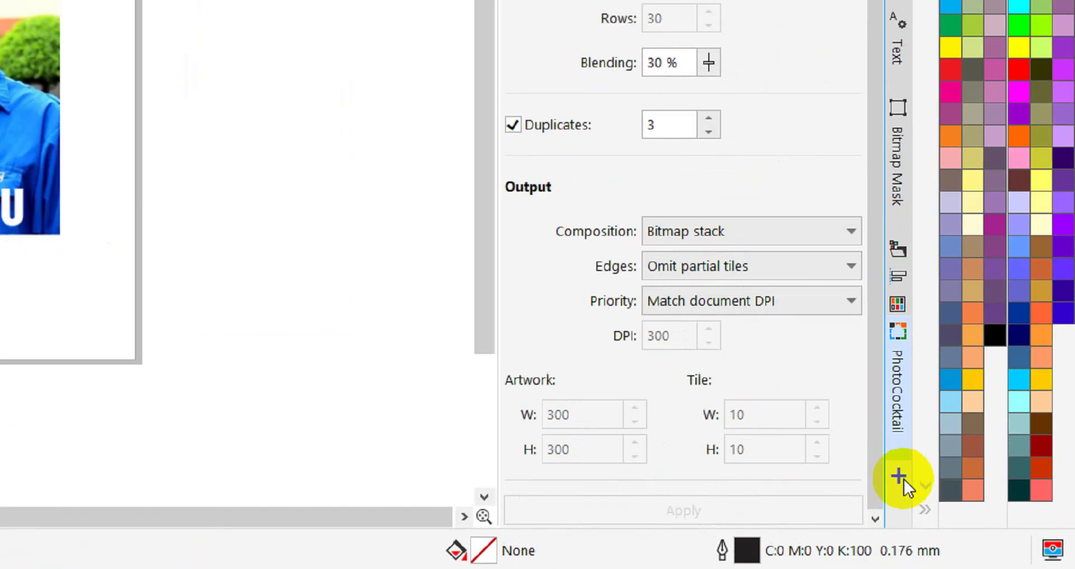
left_click(898, 477)
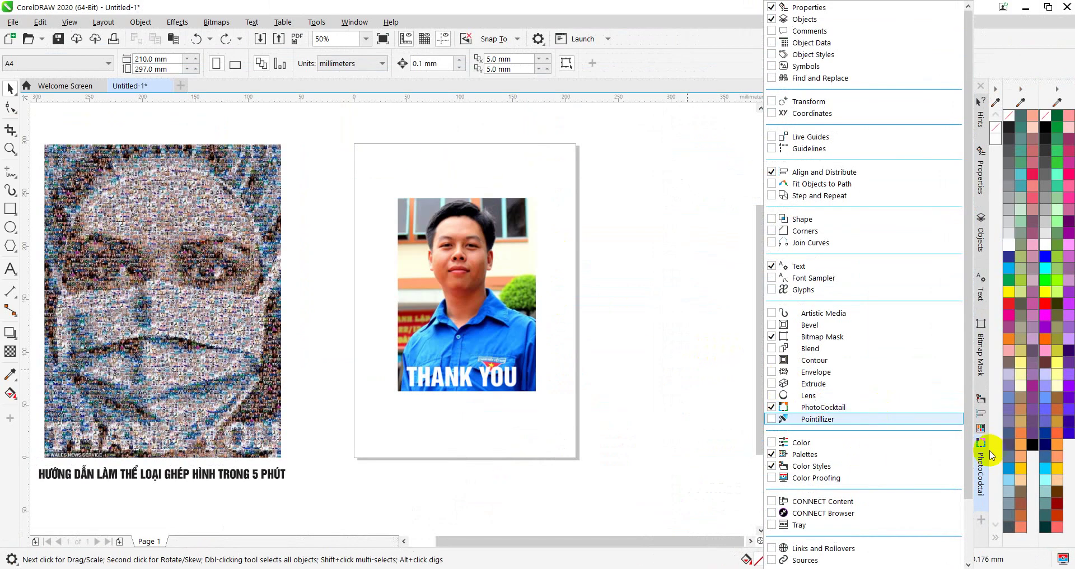
left_click(981, 467)
left_click(981, 467)
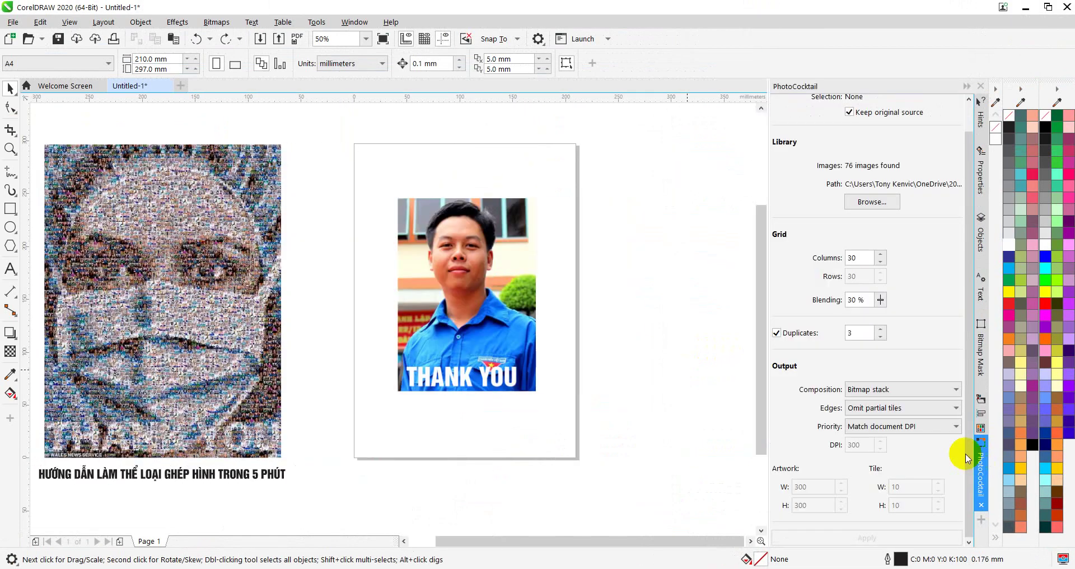
- Look at the folder selection for the PhotoCocktail image library and close it without choosing another folder
scroll(866, 228, "up", 1)
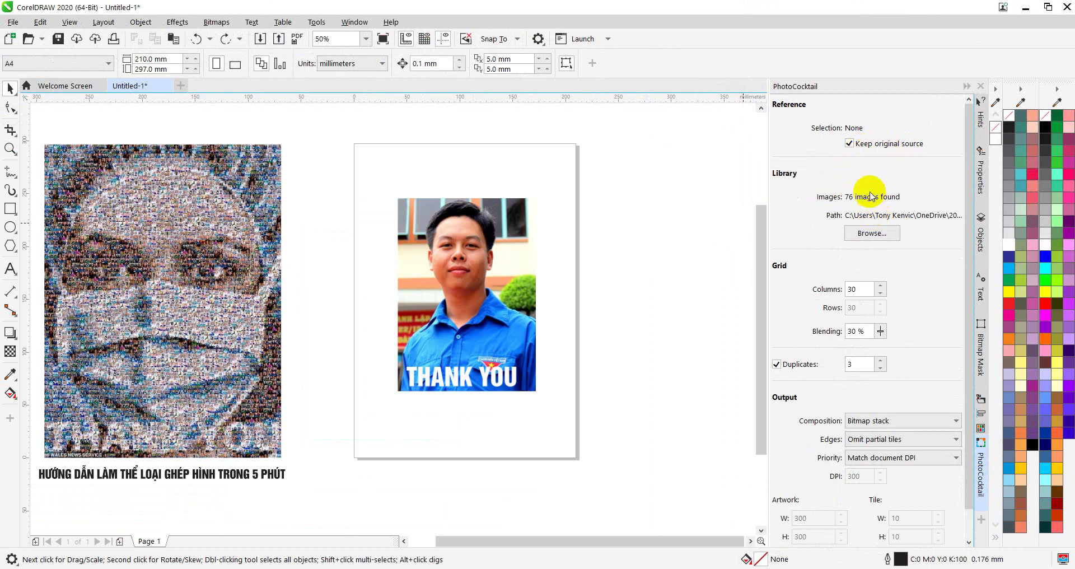
left_click(871, 232)
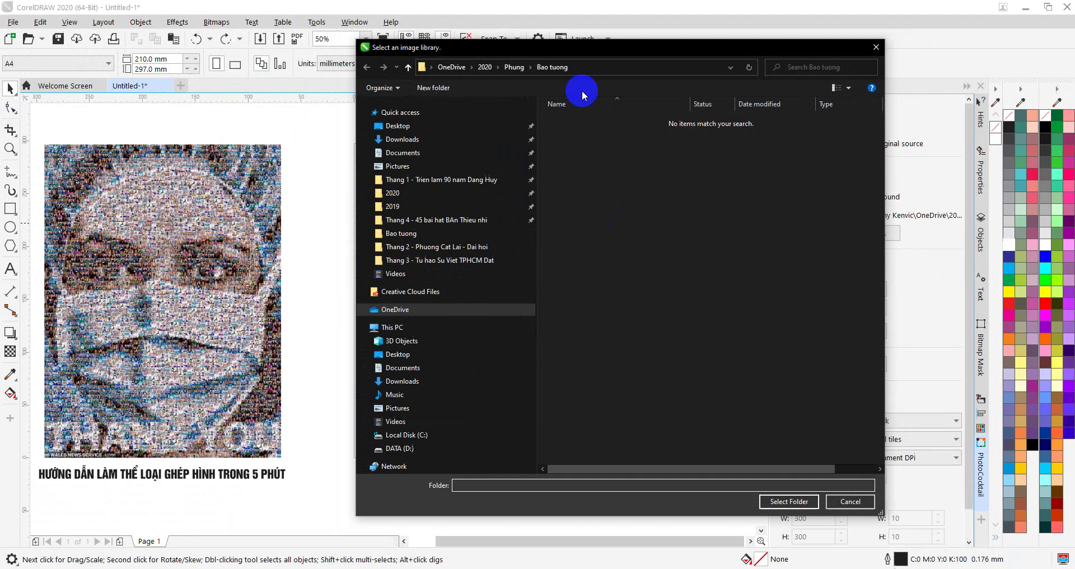
left_click(849, 501)
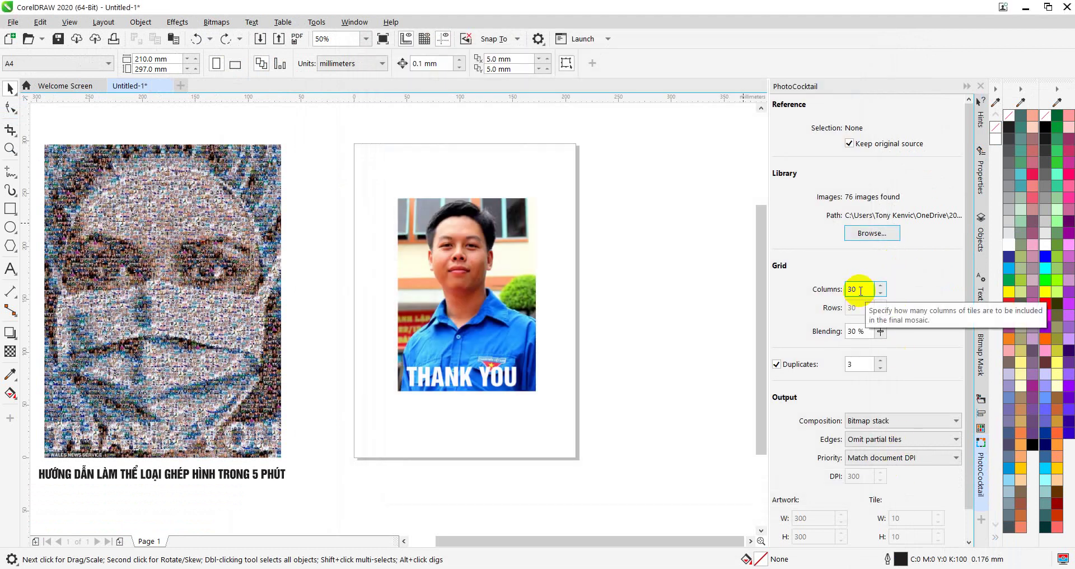
- Set the PhotoCocktail grid blending to 40 %, keeping 30 columns and a duplicates value of 3
double_click(860, 290)
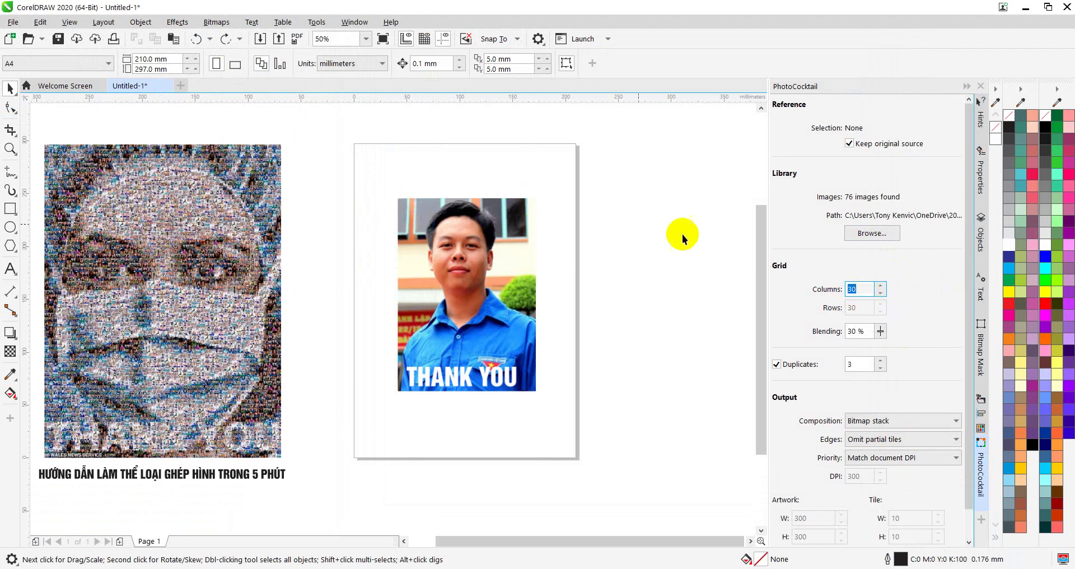
left_click(860, 289)
left_click(865, 332)
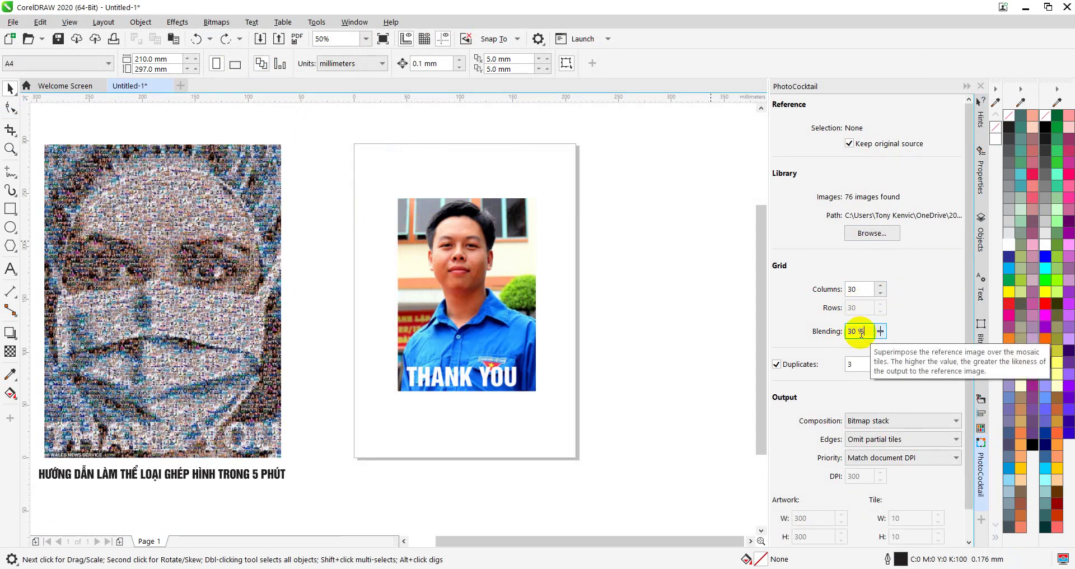
left_click_drag(852, 332, 841, 338)
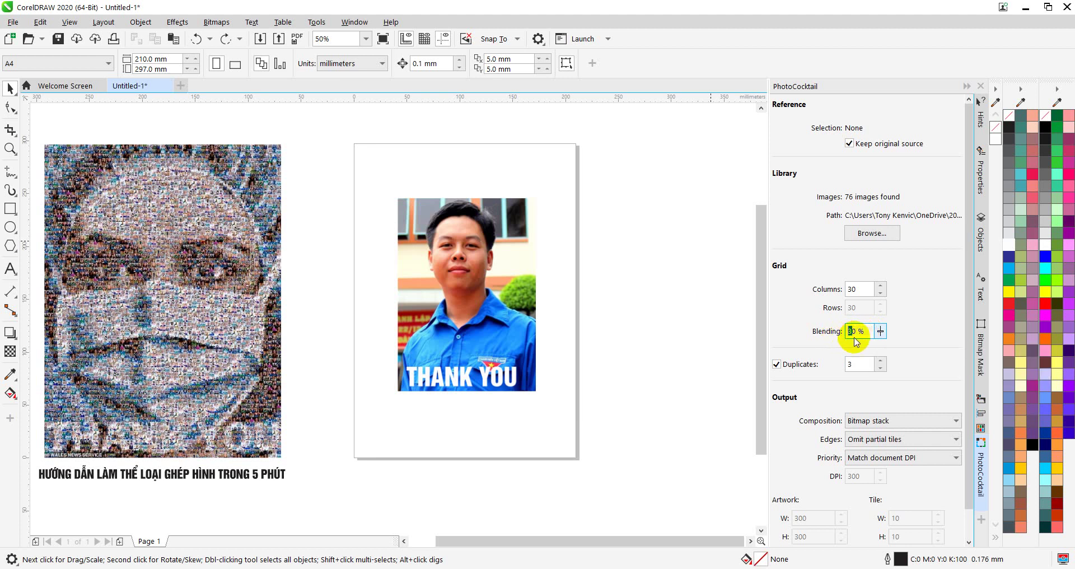
type("4")
left_click(856, 364)
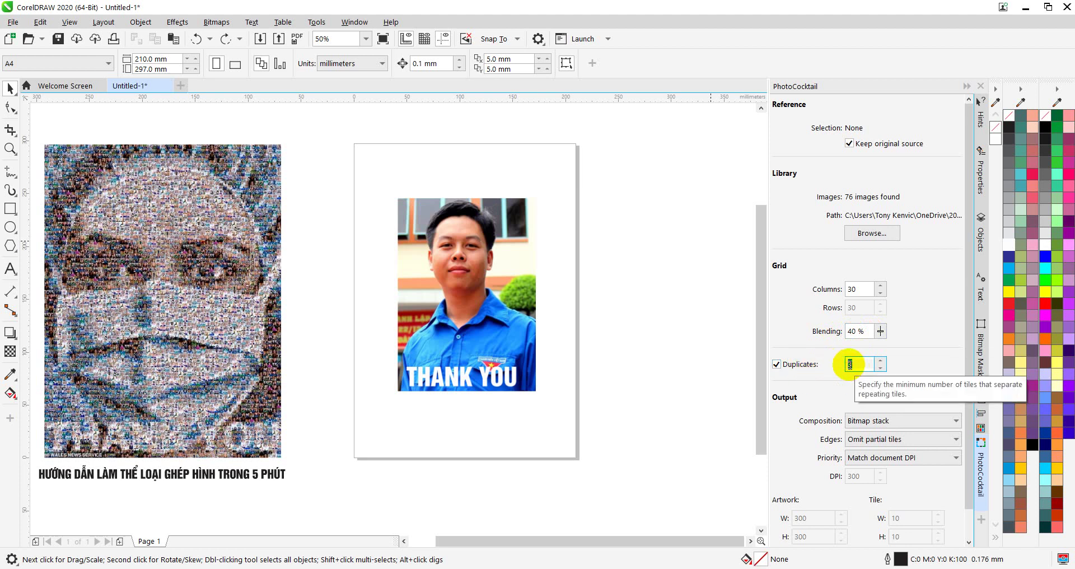
left_click(857, 365)
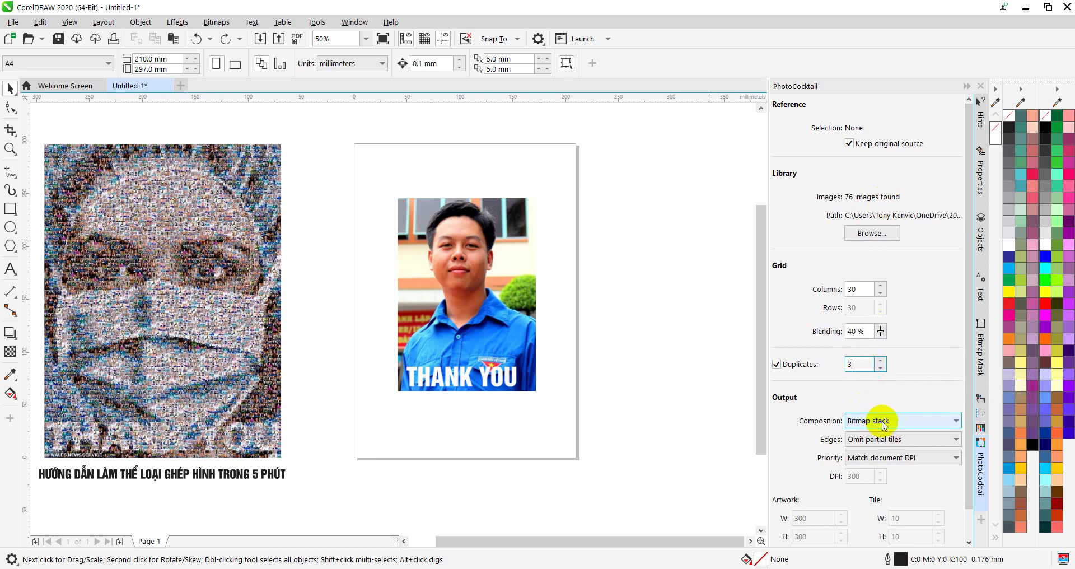
- Choose Bitmap stack as the output composition and Omit partial tiles for the edges
left_click(905, 428)
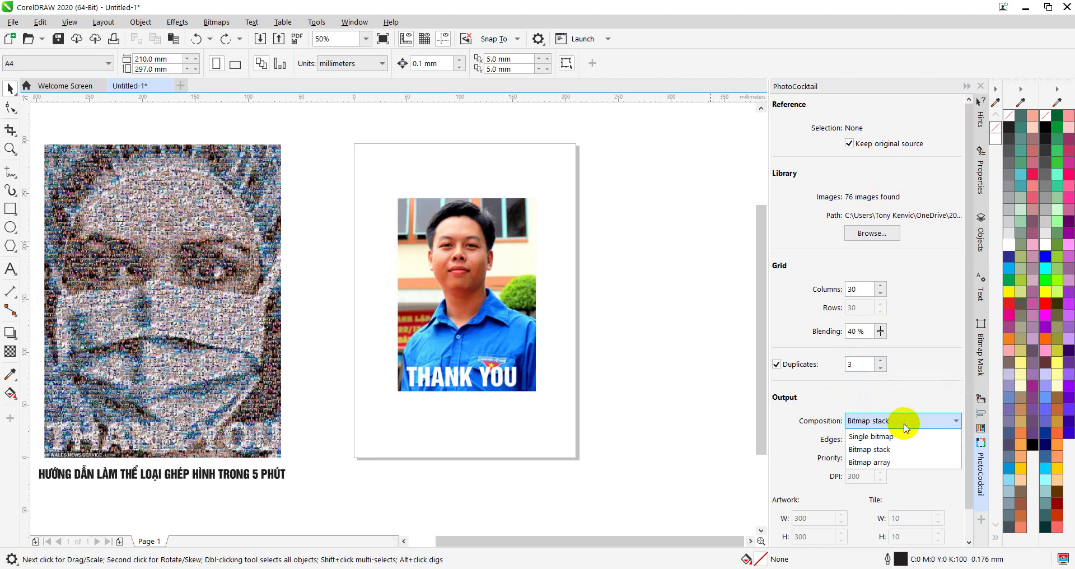
left_click(884, 450)
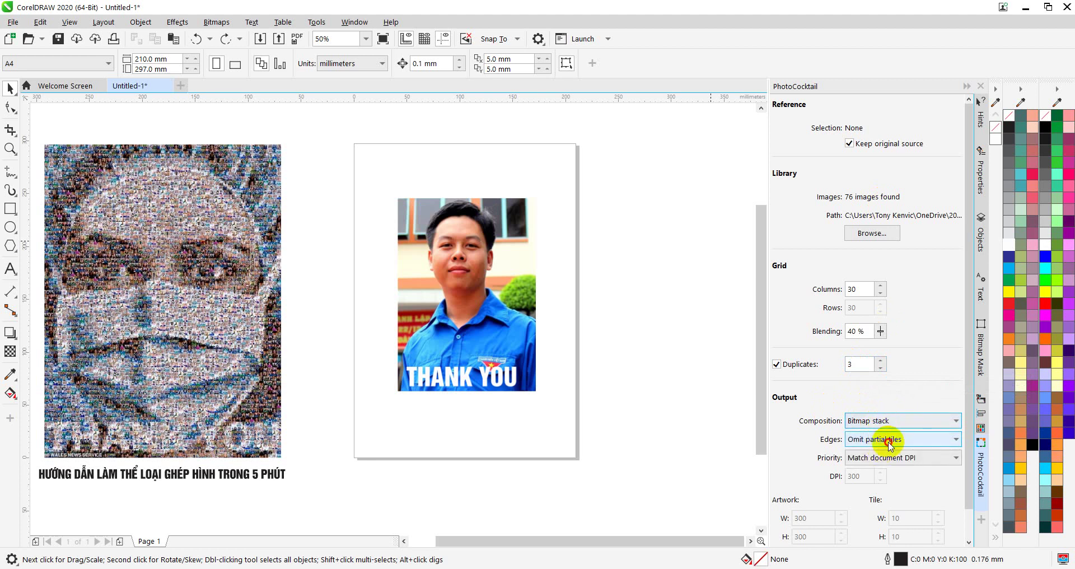
left_click(889, 441)
left_click(887, 443)
left_click(880, 440)
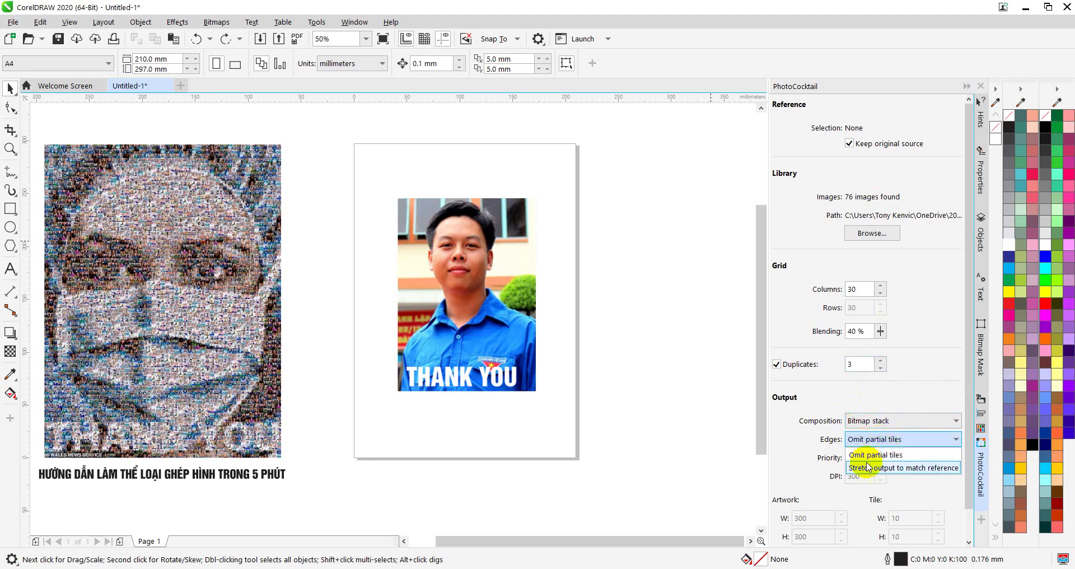
left_click(873, 456)
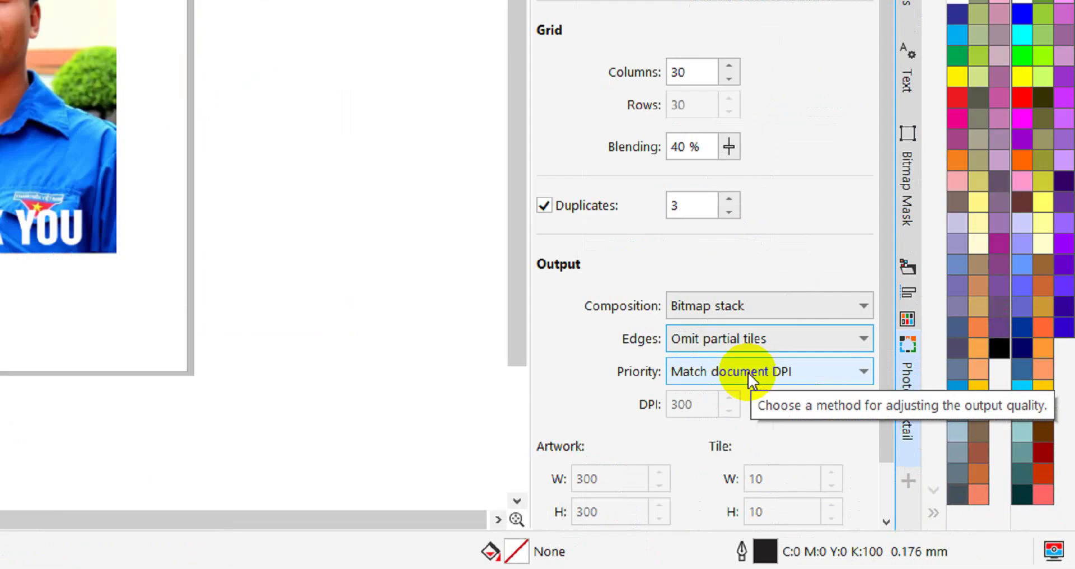
- Try Custom DPI as the output priority and return it to Match document DPI
left_click(891, 458)
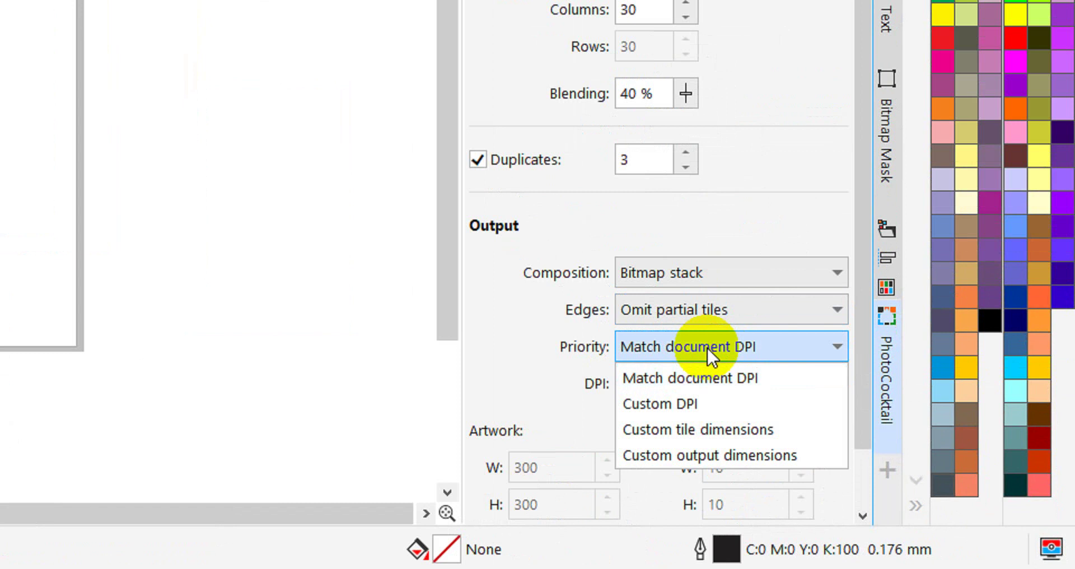
left_click(714, 407)
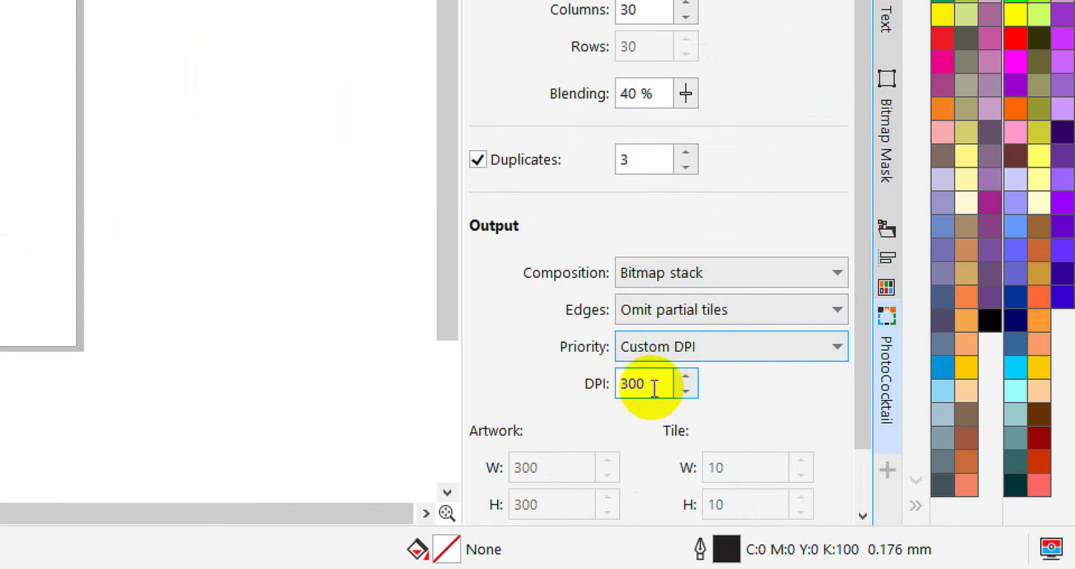
left_click(672, 349)
left_click(683, 402)
key("Up")
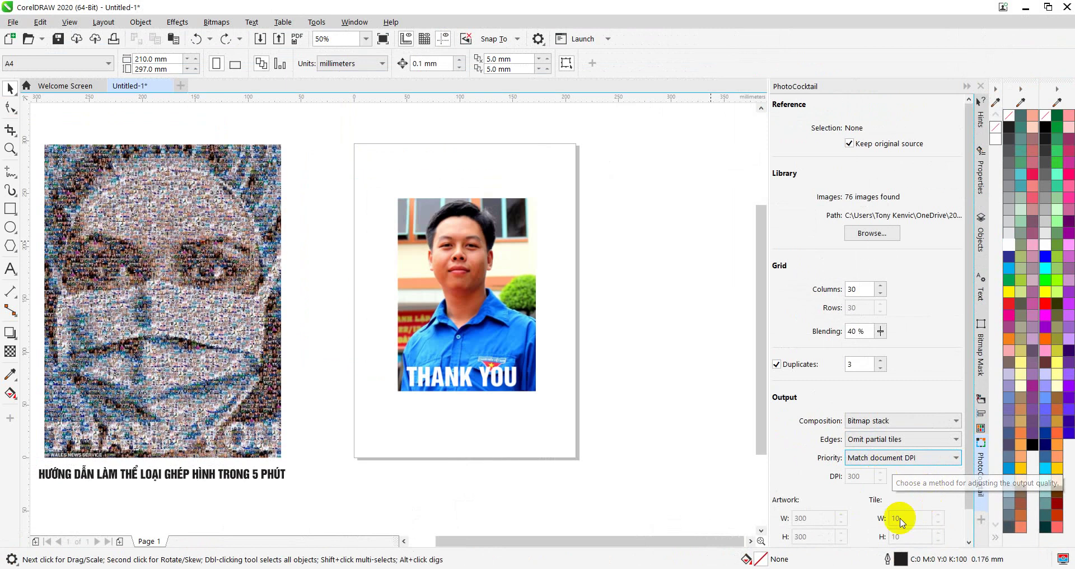
- Apply PhotoCocktail to the portrait bitmap with the THANK YOU text, keeping the original source
scroll(906, 491, "down", 1)
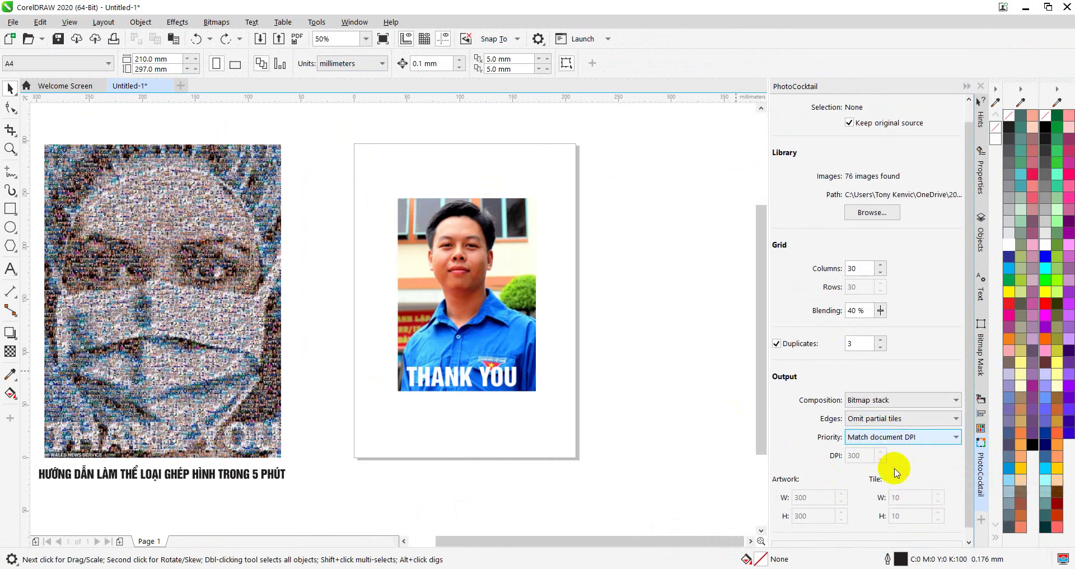
scroll(895, 471, "down", 1)
left_click(514, 253)
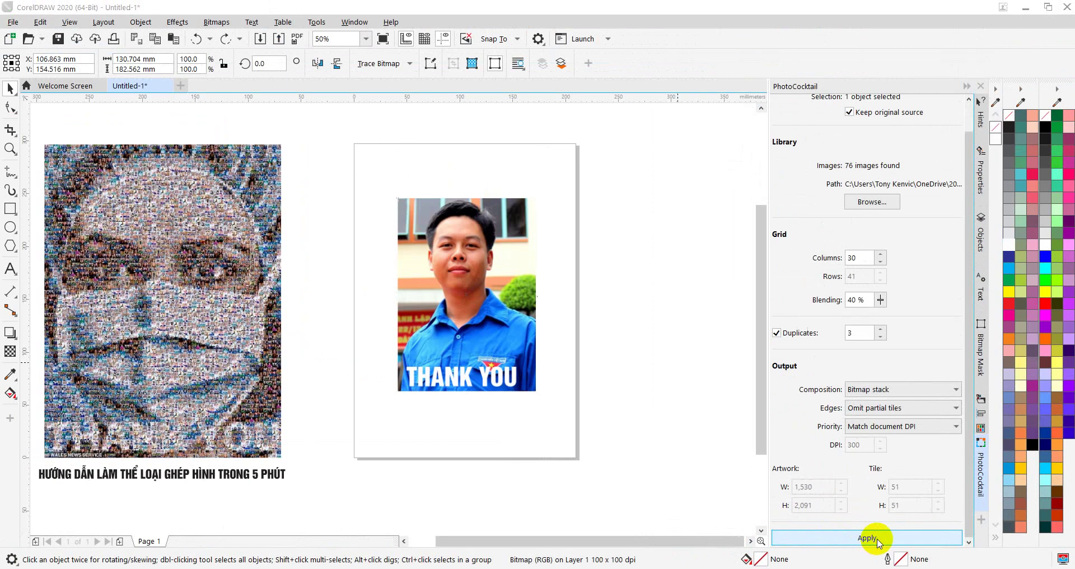
left_click(723, 515)
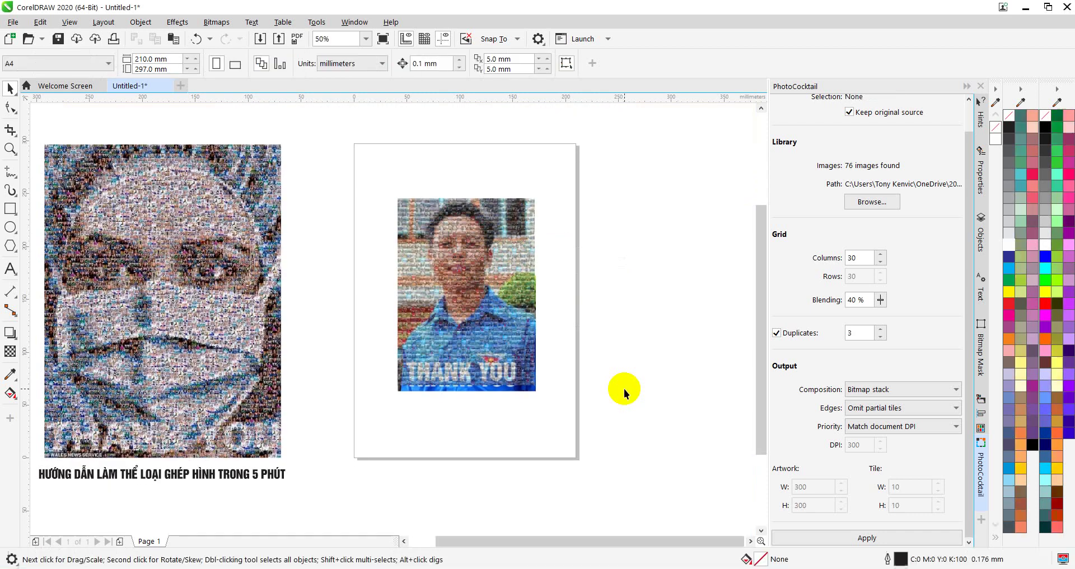
- Move the original portrait bitmap off the mosaic so that both sit side by side
left_click(518, 389)
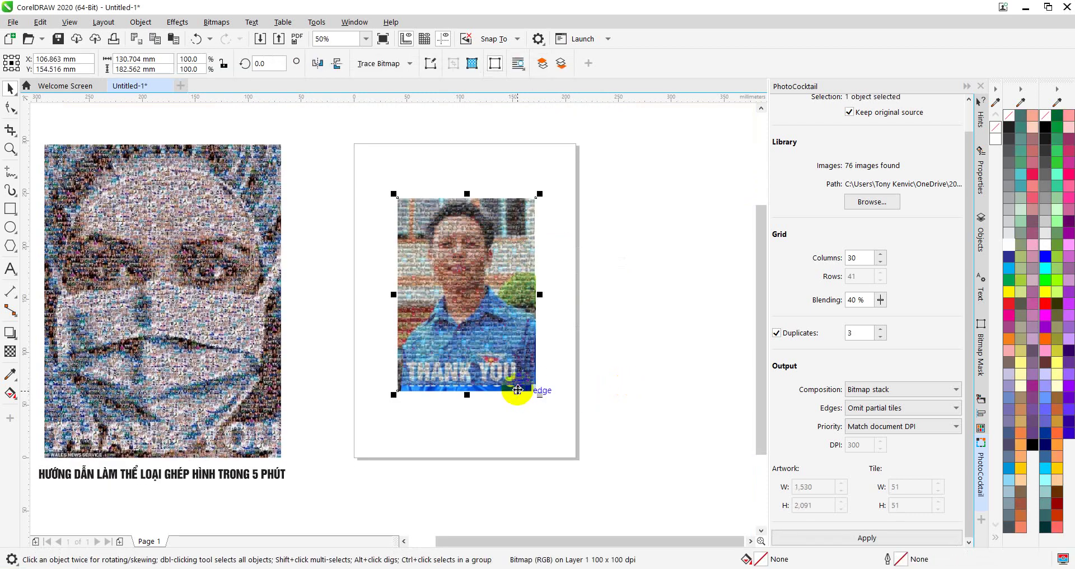
left_click_drag(519, 389, 670, 396)
left_click_drag(590, 418, 586, 420)
left_click(586, 420)
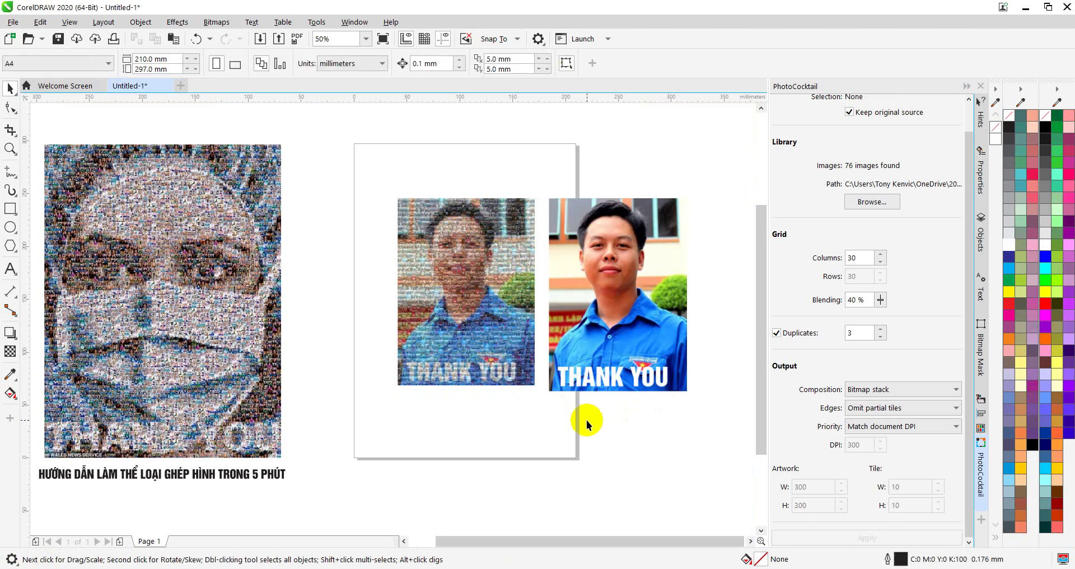
- Enlarge the mosaic group to about 208 × 284 mm and move it up onto the page
scroll(456, 387, "up", 3)
scroll(455, 416, "down", 4)
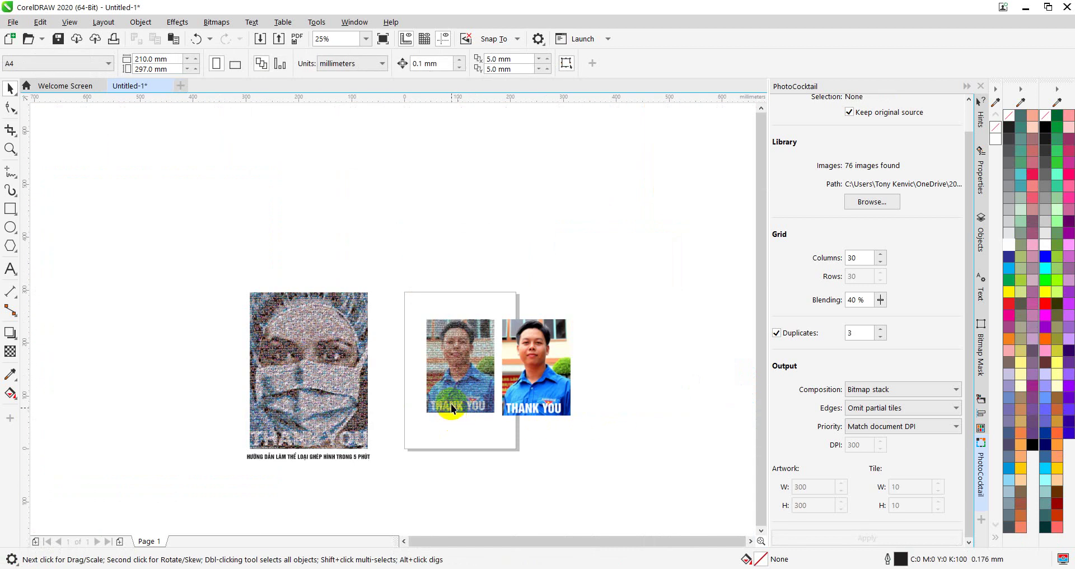
left_click(451, 404)
left_click_drag(414, 290, 509, 425)
left_click_drag(423, 415, 386, 445)
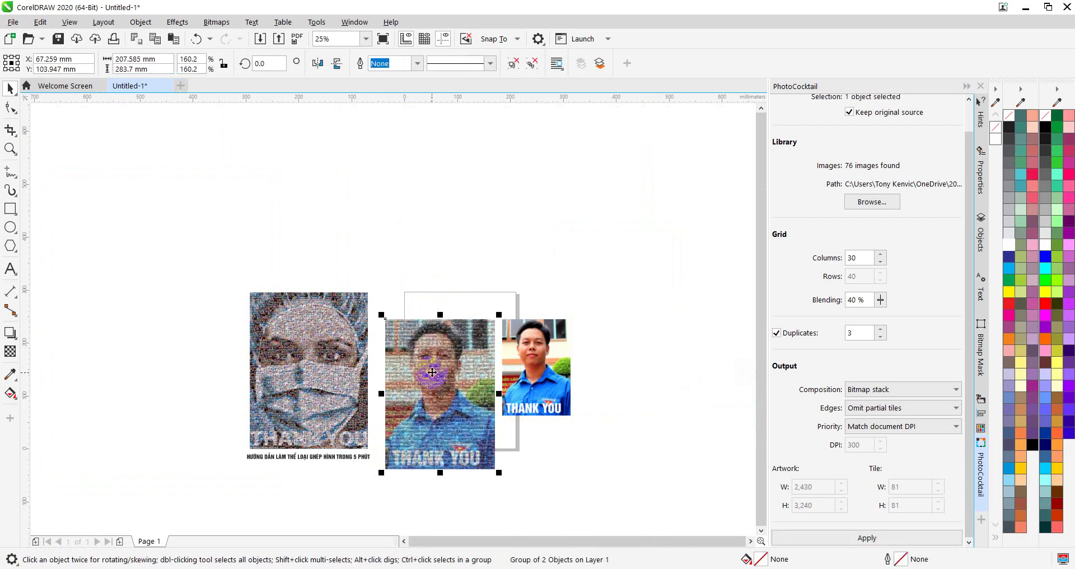
scroll(519, 377, "up", 1)
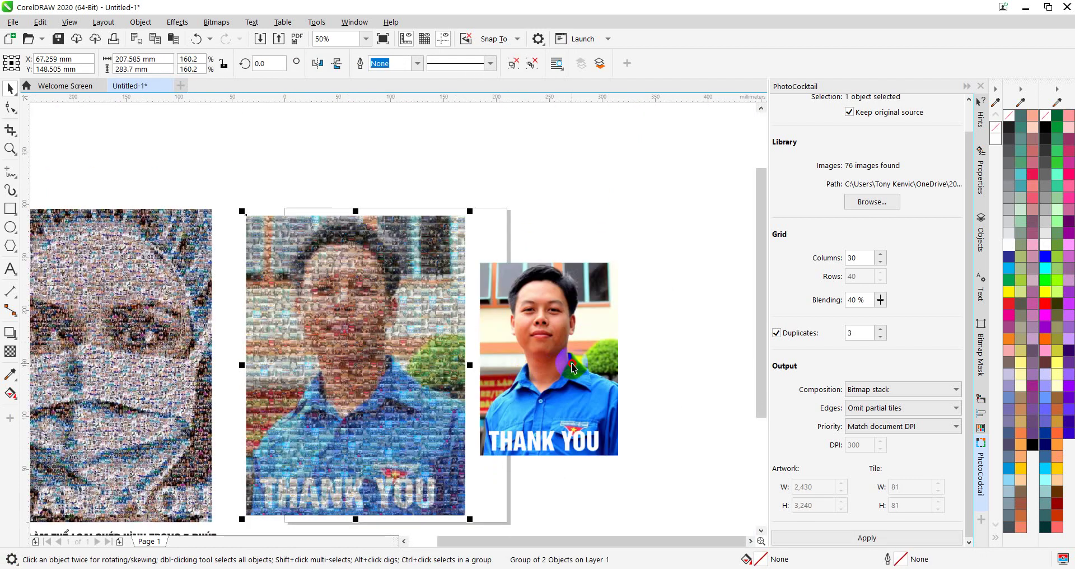
- Compare the enlarged mosaic with the original portrait and the sample mosaic at different magnifications
left_click(569, 367)
scroll(569, 367, "down", 1)
left_click(626, 360)
left_click(627, 363)
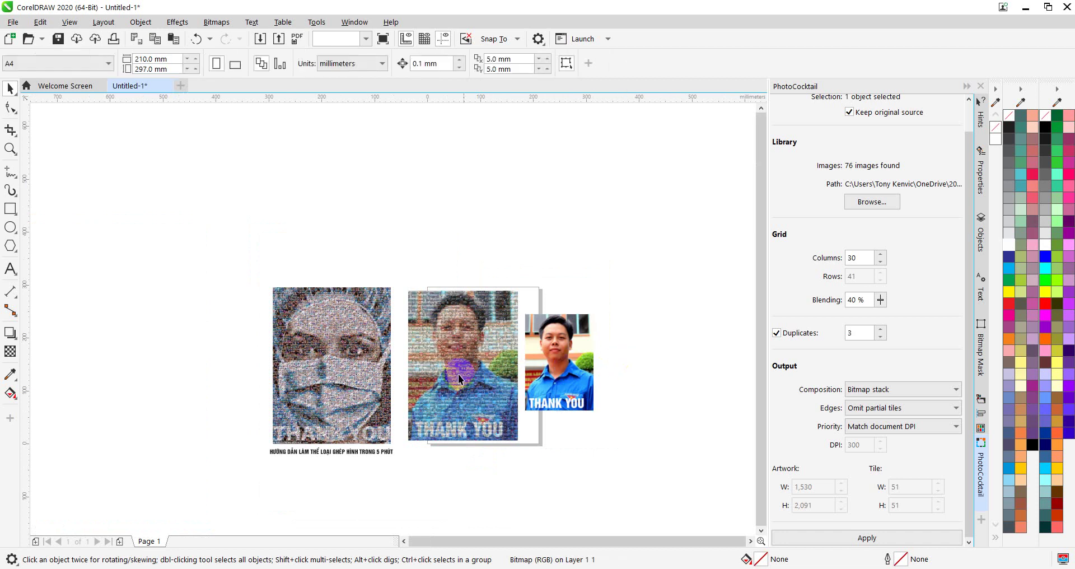
scroll(457, 373, "up", 2)
scroll(440, 339, "down", 2)
left_click(554, 336)
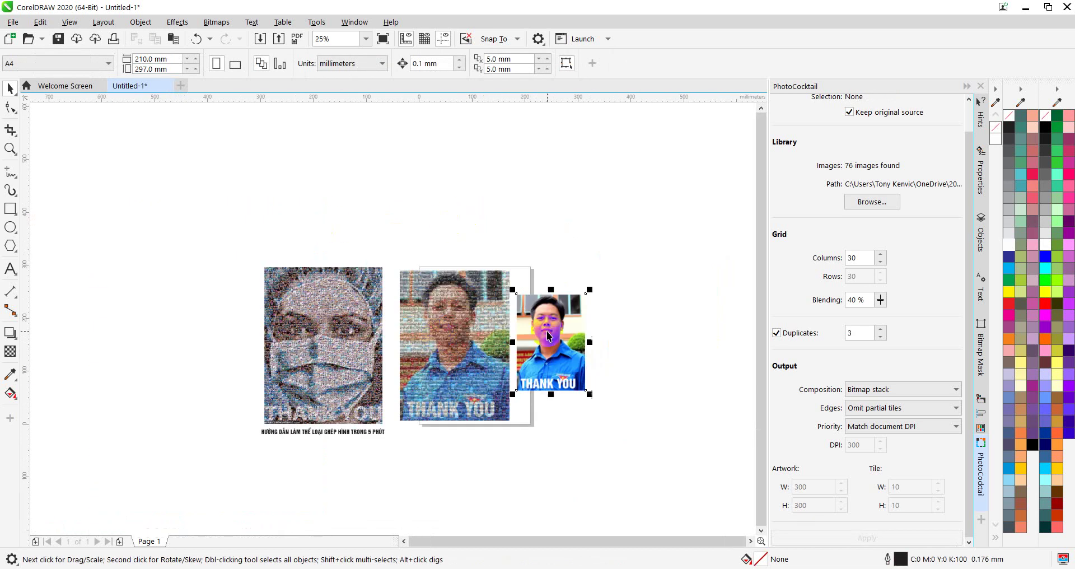
left_click(337, 210)
- Crop the drawing to an area about 235 × 335 mm around the enlarged mosaic, removing the other images
left_click(10, 130)
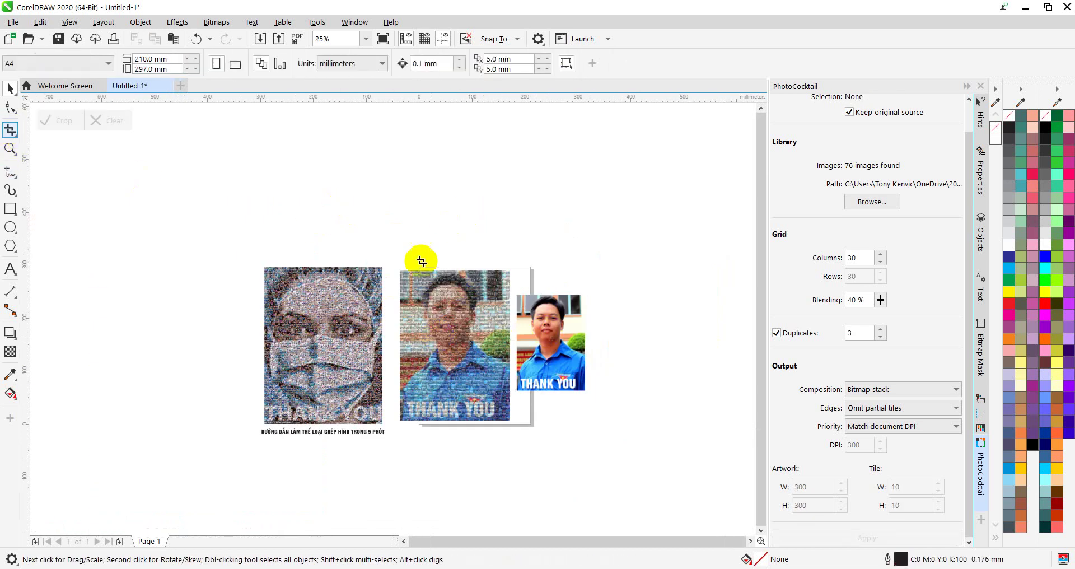
left_click_drag(384, 258, 510, 435)
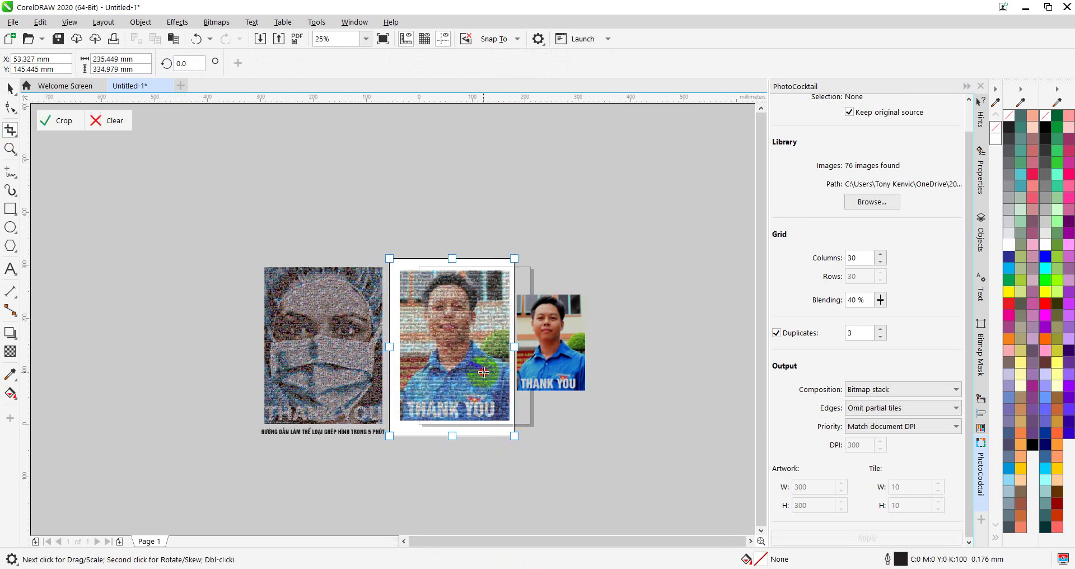
double_click(479, 372)
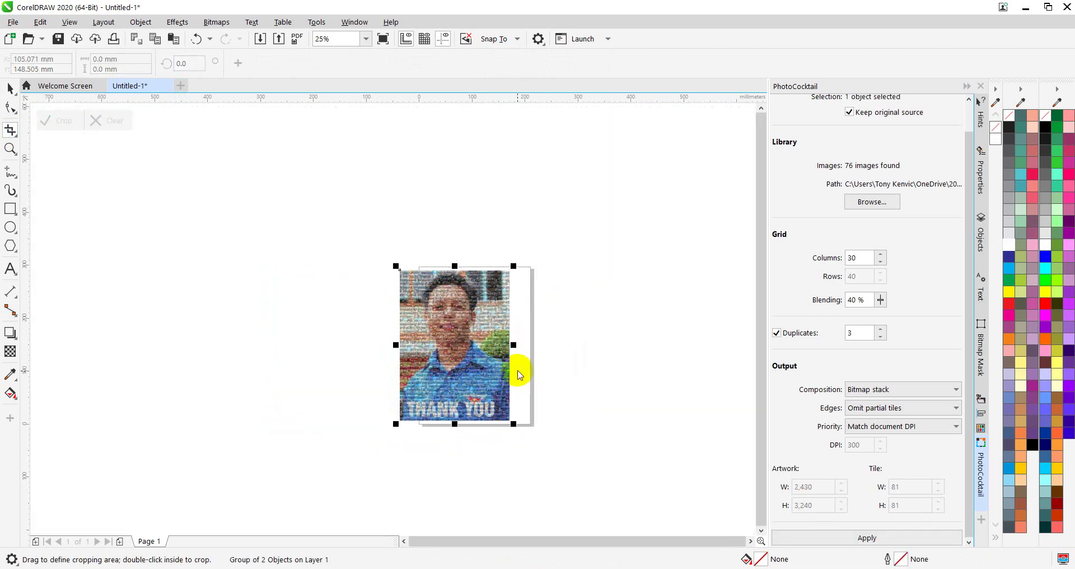
- Start exporting the mosaic to the Pictures folder as a PNG file, entering a file name
key("ctrl+e")
type("THA")
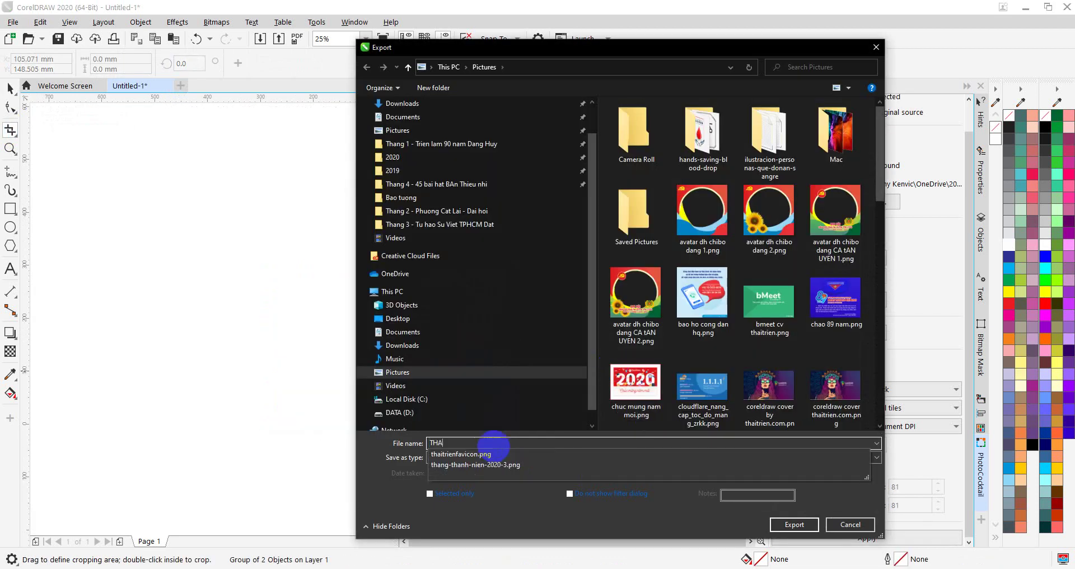
type("ITRIENPU")
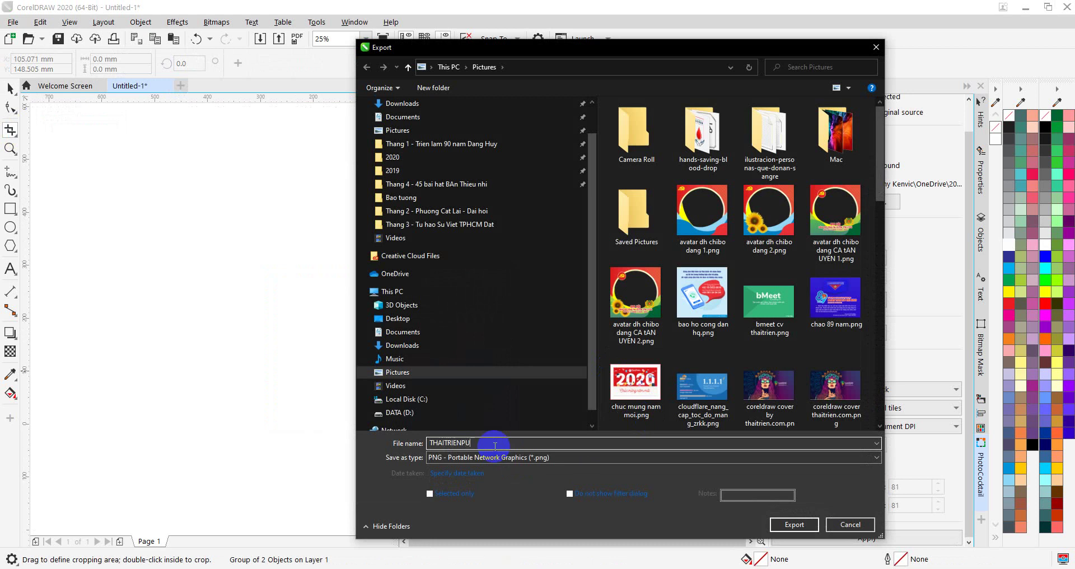
left_click(794, 525)
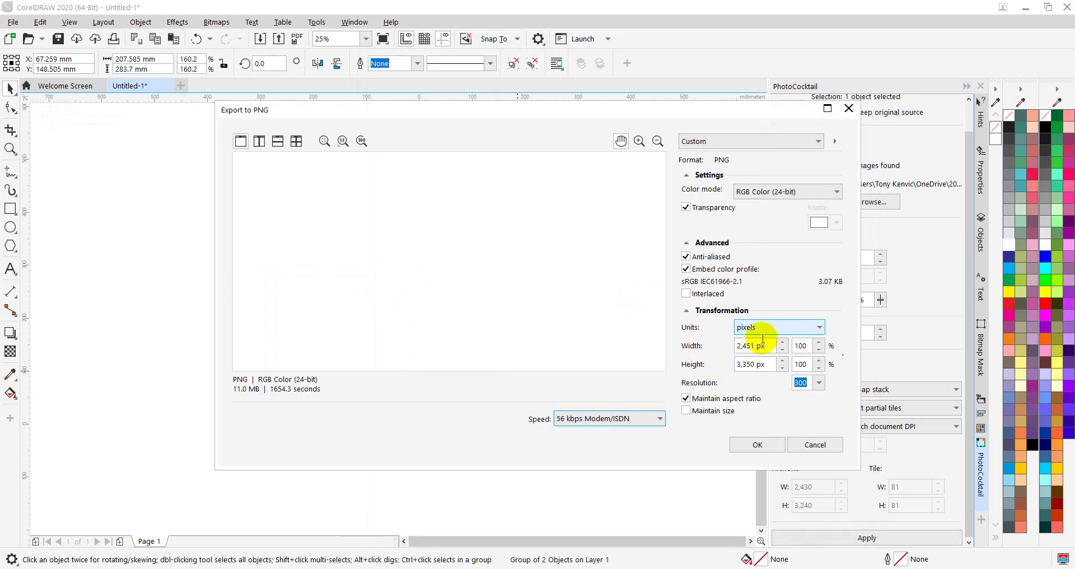
- Look through the PNG export units and presets, and switch transparency off and on again
left_click(764, 328)
left_click(754, 378)
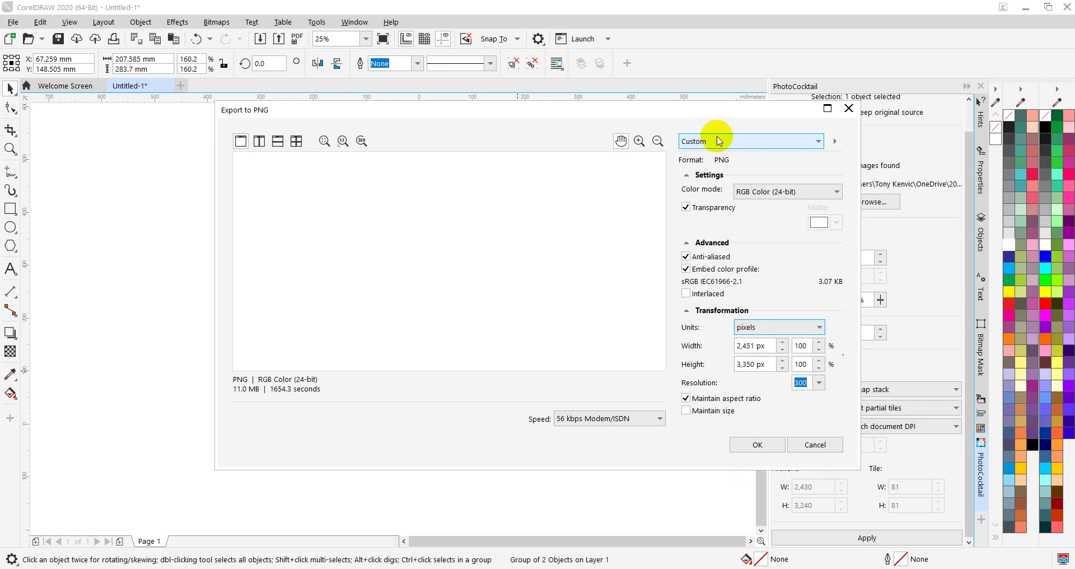
left_click(726, 144)
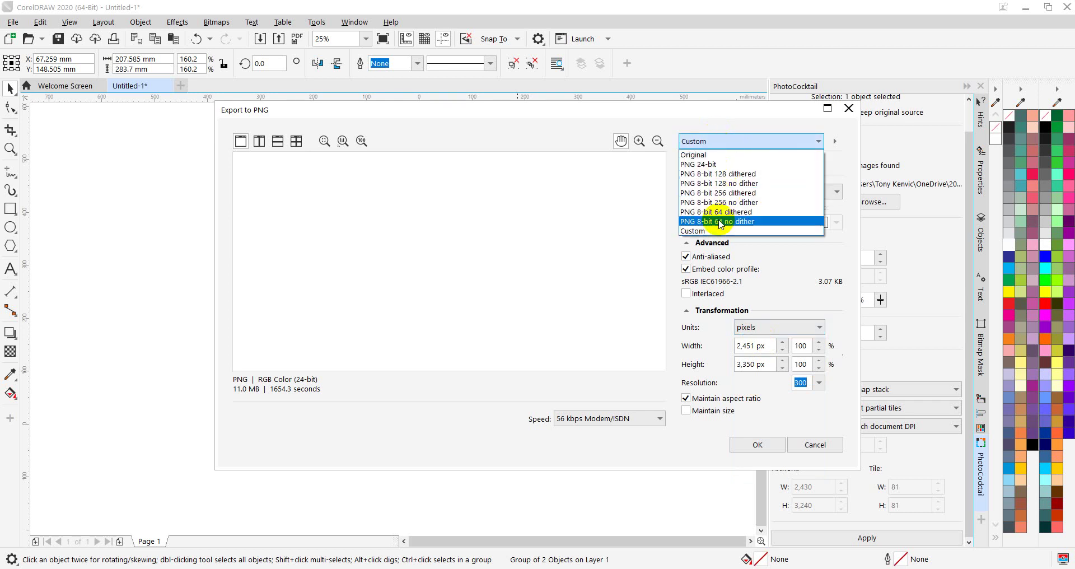
left_click(717, 138)
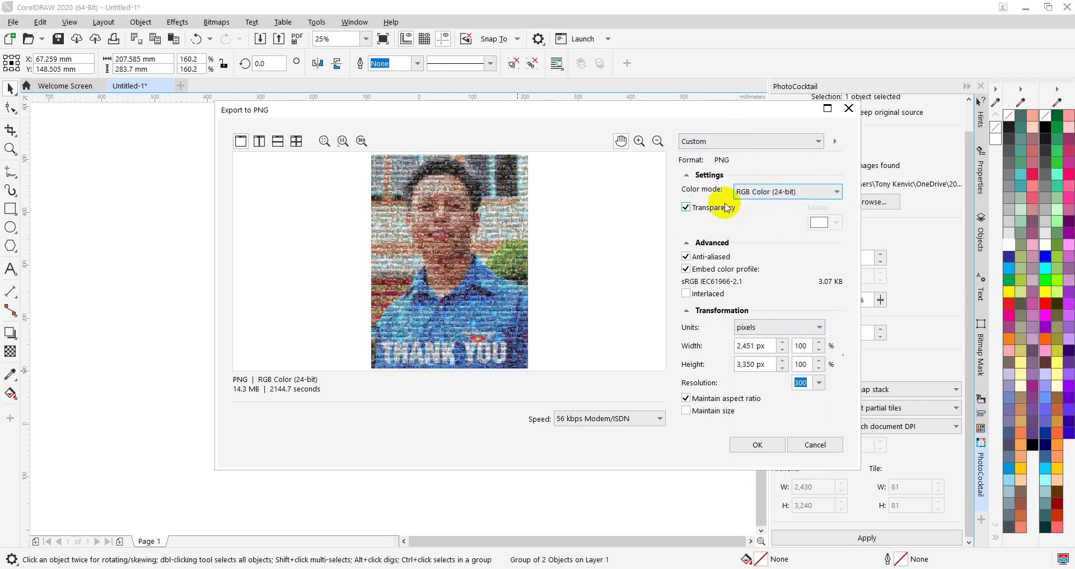
left_click(686, 207)
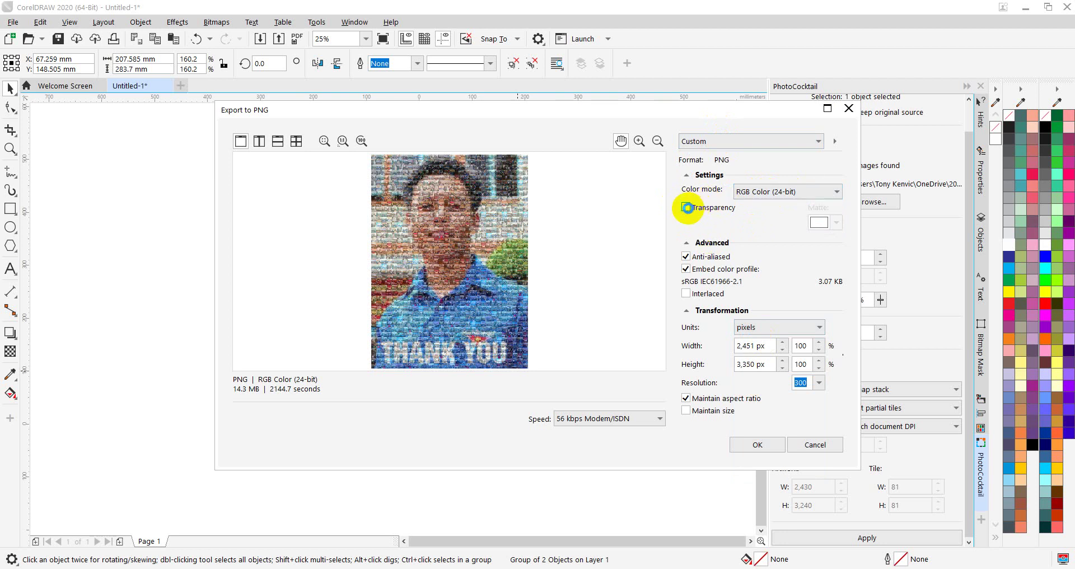
left_click(686, 208)
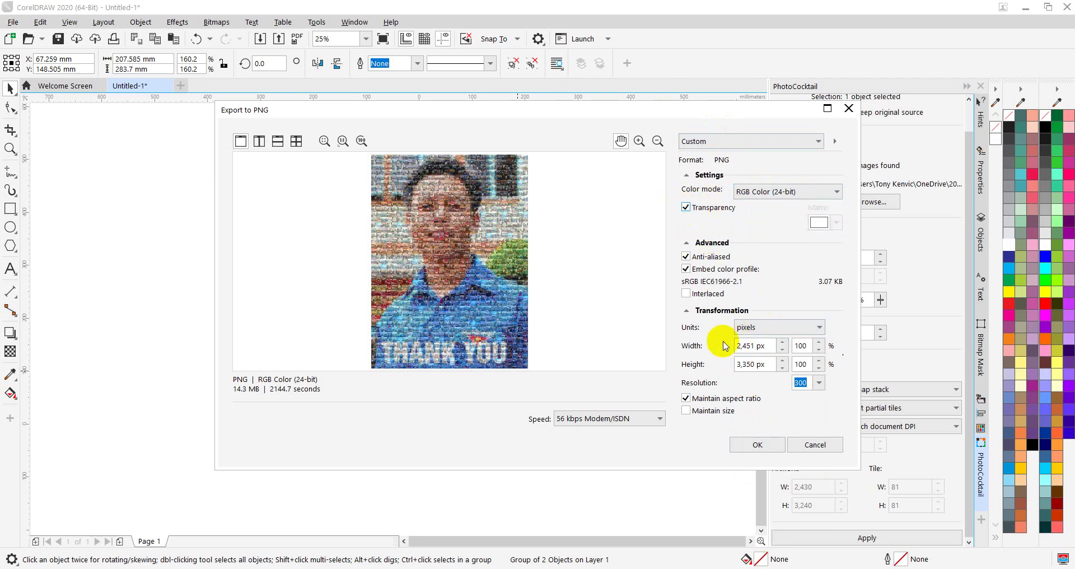
- Set the width of the exported PNG to 2048 px
left_click_drag(753, 346, 731, 347)
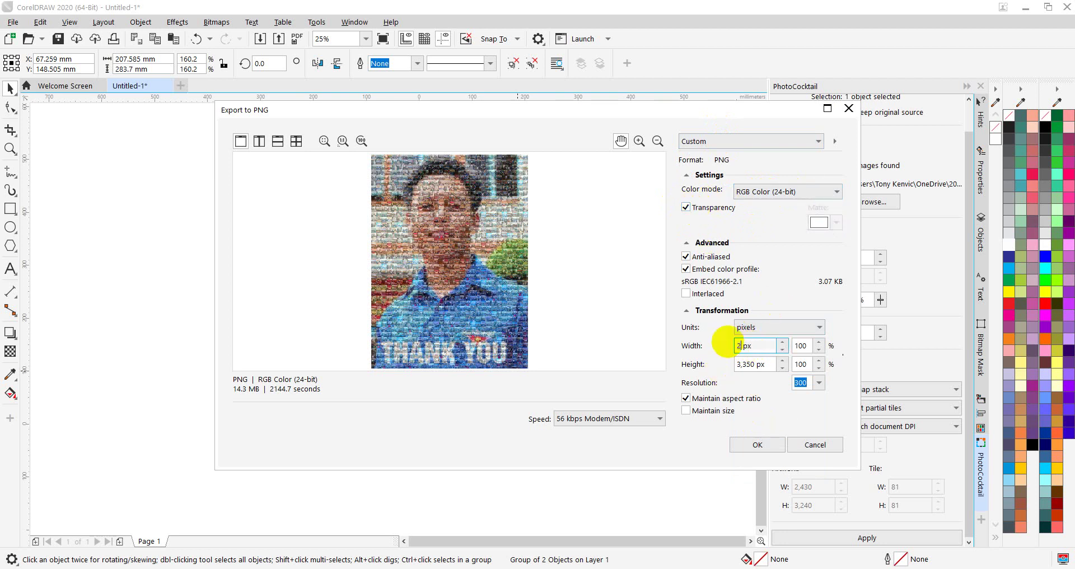
type("2048")
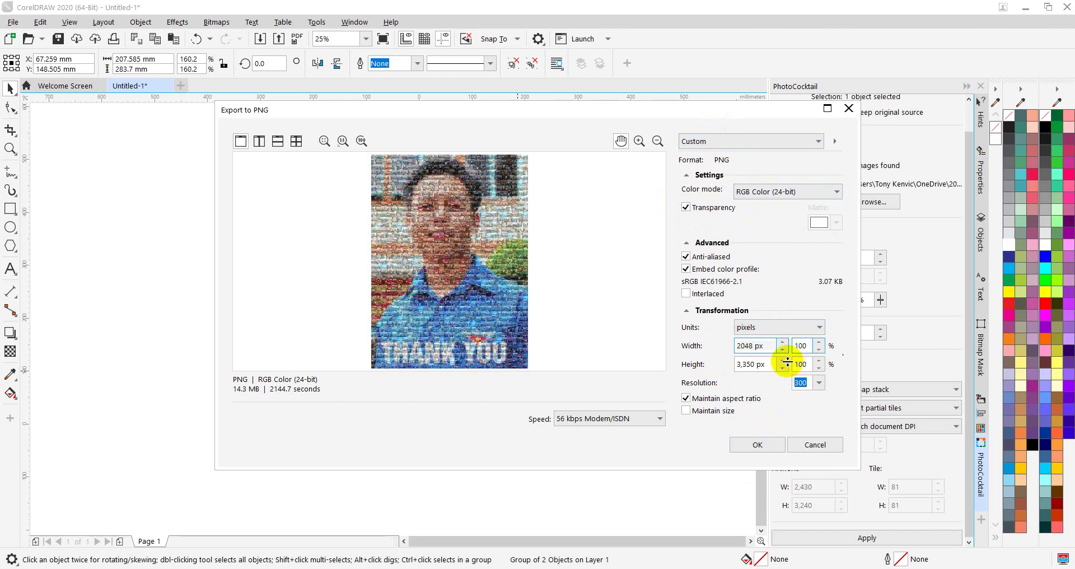
- Apply the entered pixel size with the aspect ratio maintained and complete the PNG export of the mosaic
left_click(750, 354)
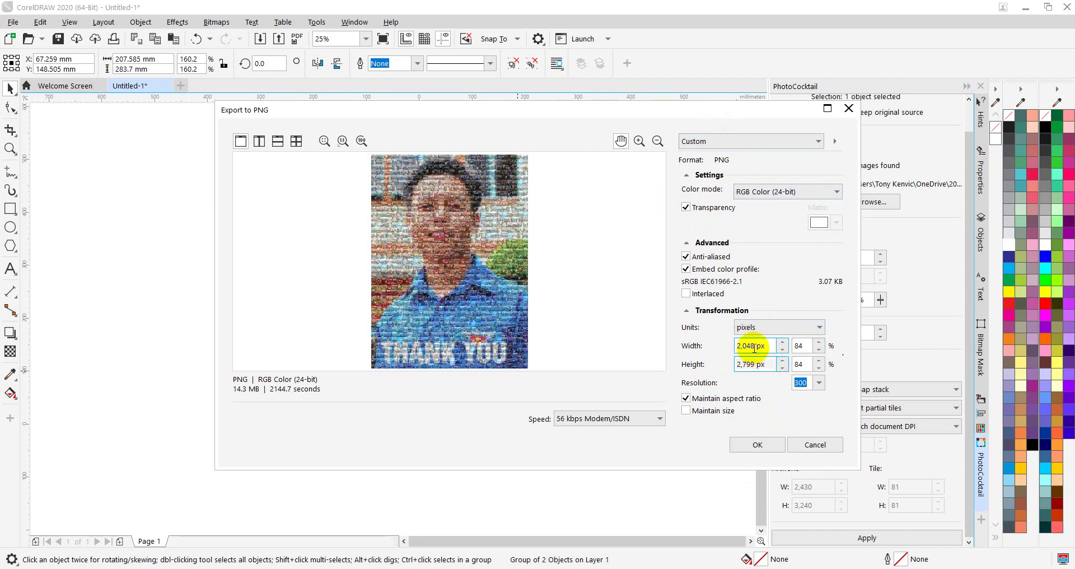
left_click(757, 445)
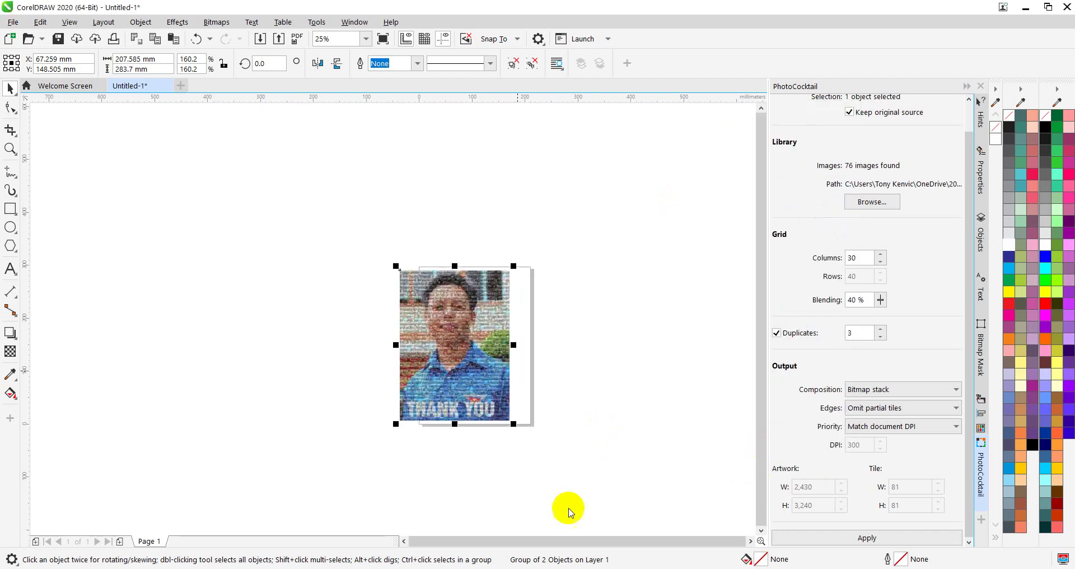
- Switch to File Explorer to view the exported mosaic PNG in Photos, and return to CorelDRAW with the mosaic deselected
mouse_move(440, 567)
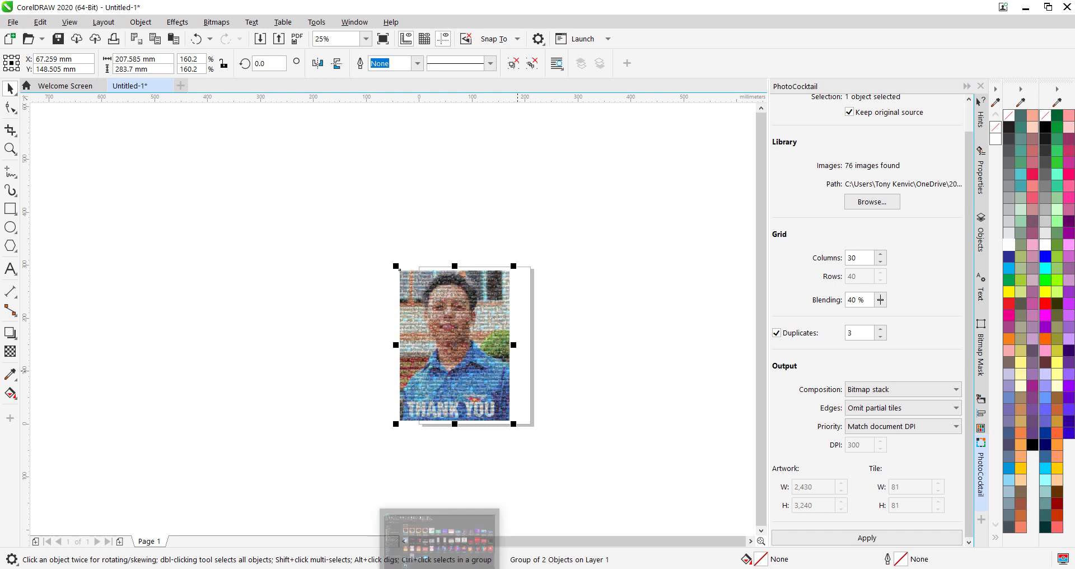
left_click(440, 538)
double_click(462, 419)
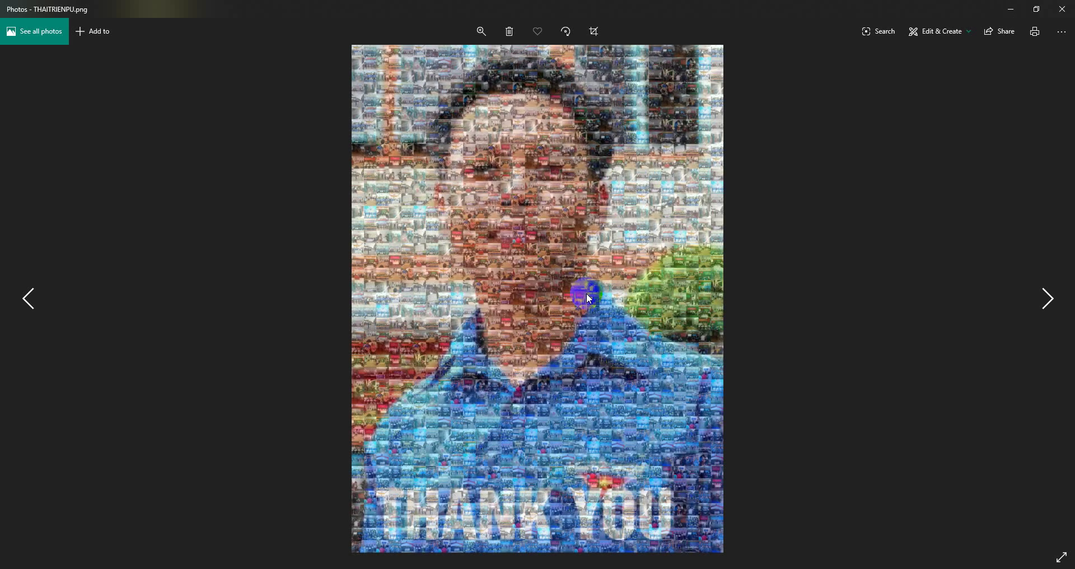
left_click(1061, 4)
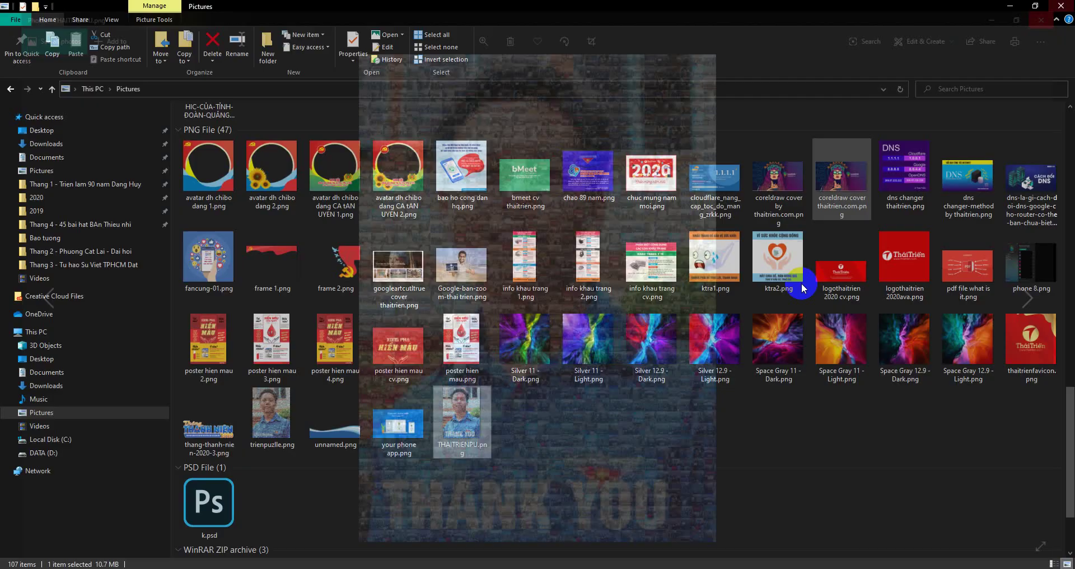
left_click(428, 567)
left_click(624, 437)
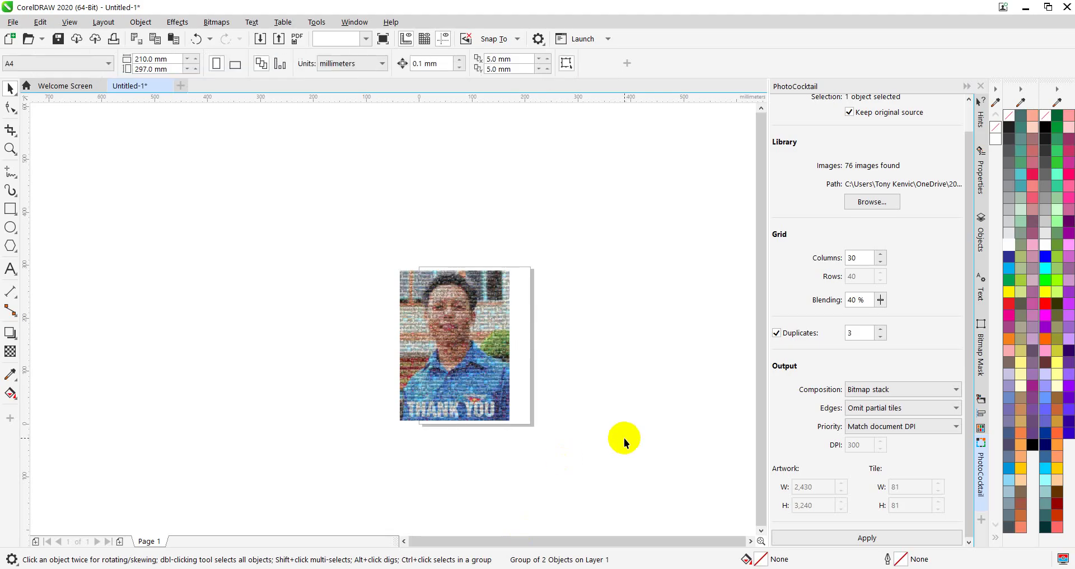